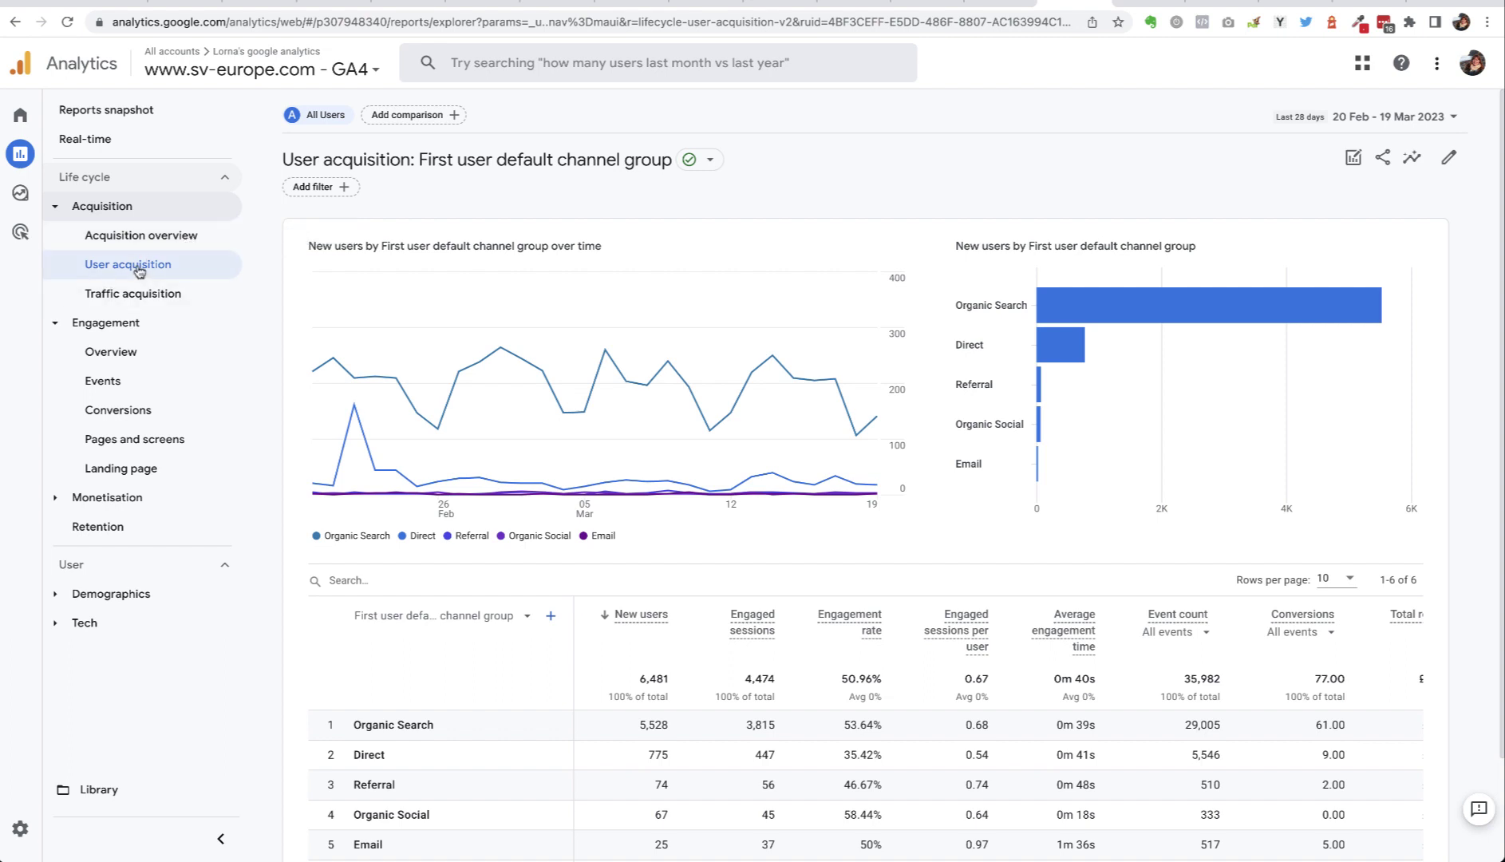
Open the User acquisition report, review its charts and table, and start customising the report
left_click(124, 271)
scroll(1489, 394, "down", 2)
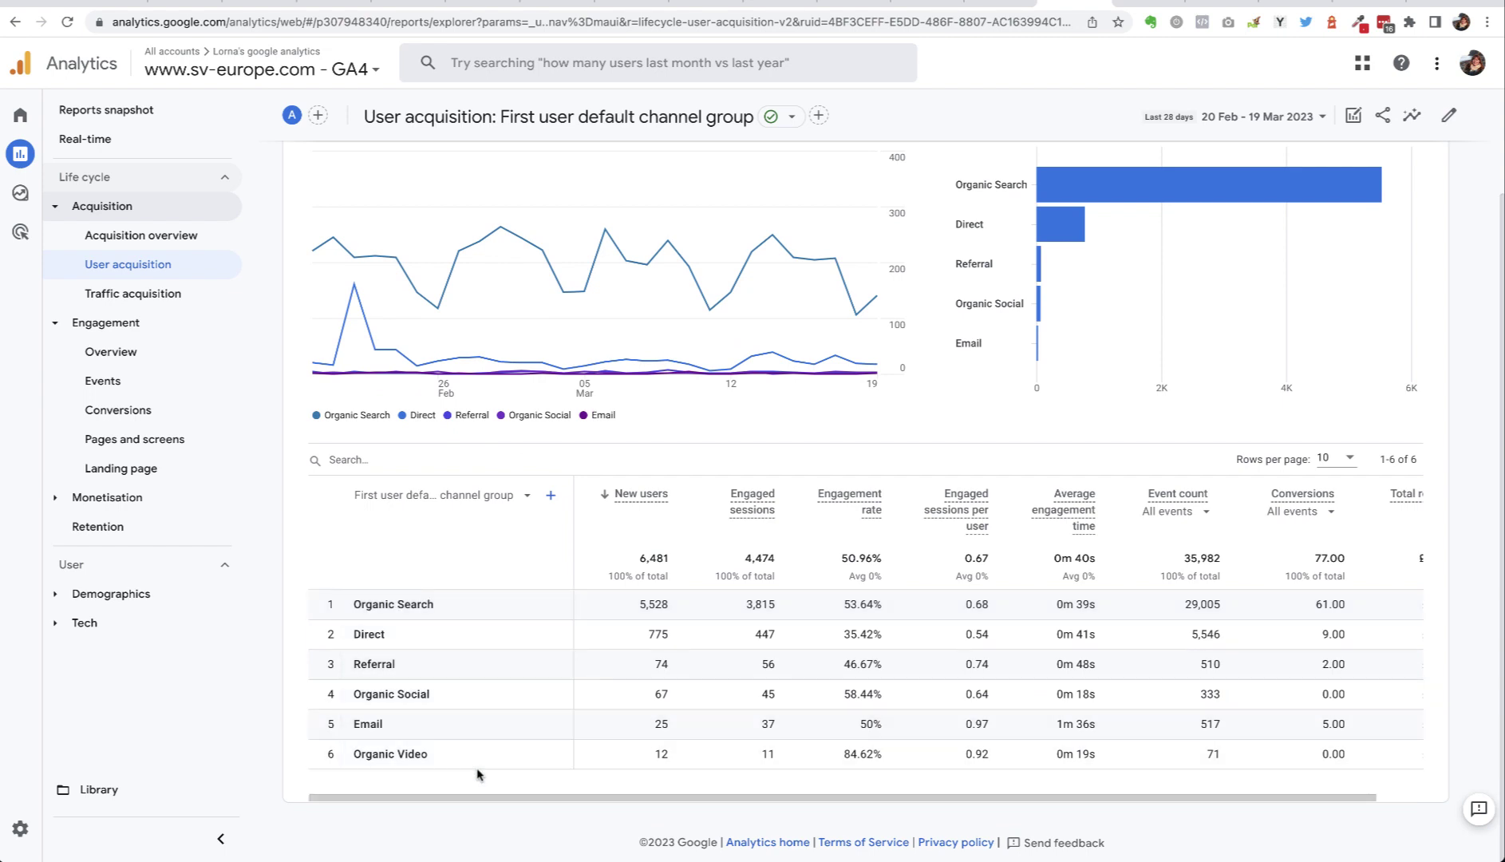
scroll(718, 523, "up", 2)
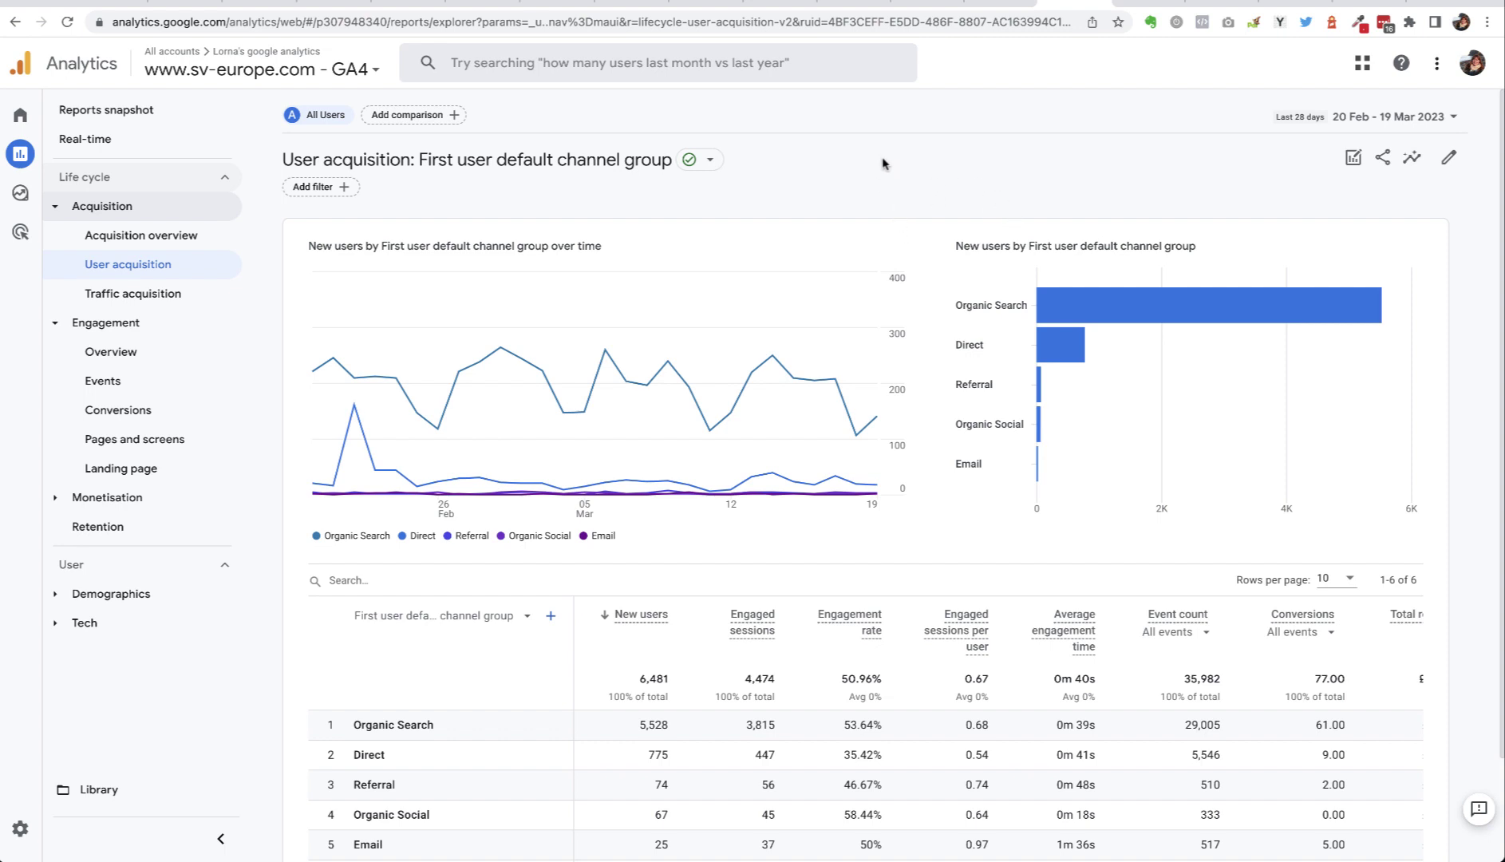
left_click(1451, 160)
scroll(1480, 475, "down", 3)
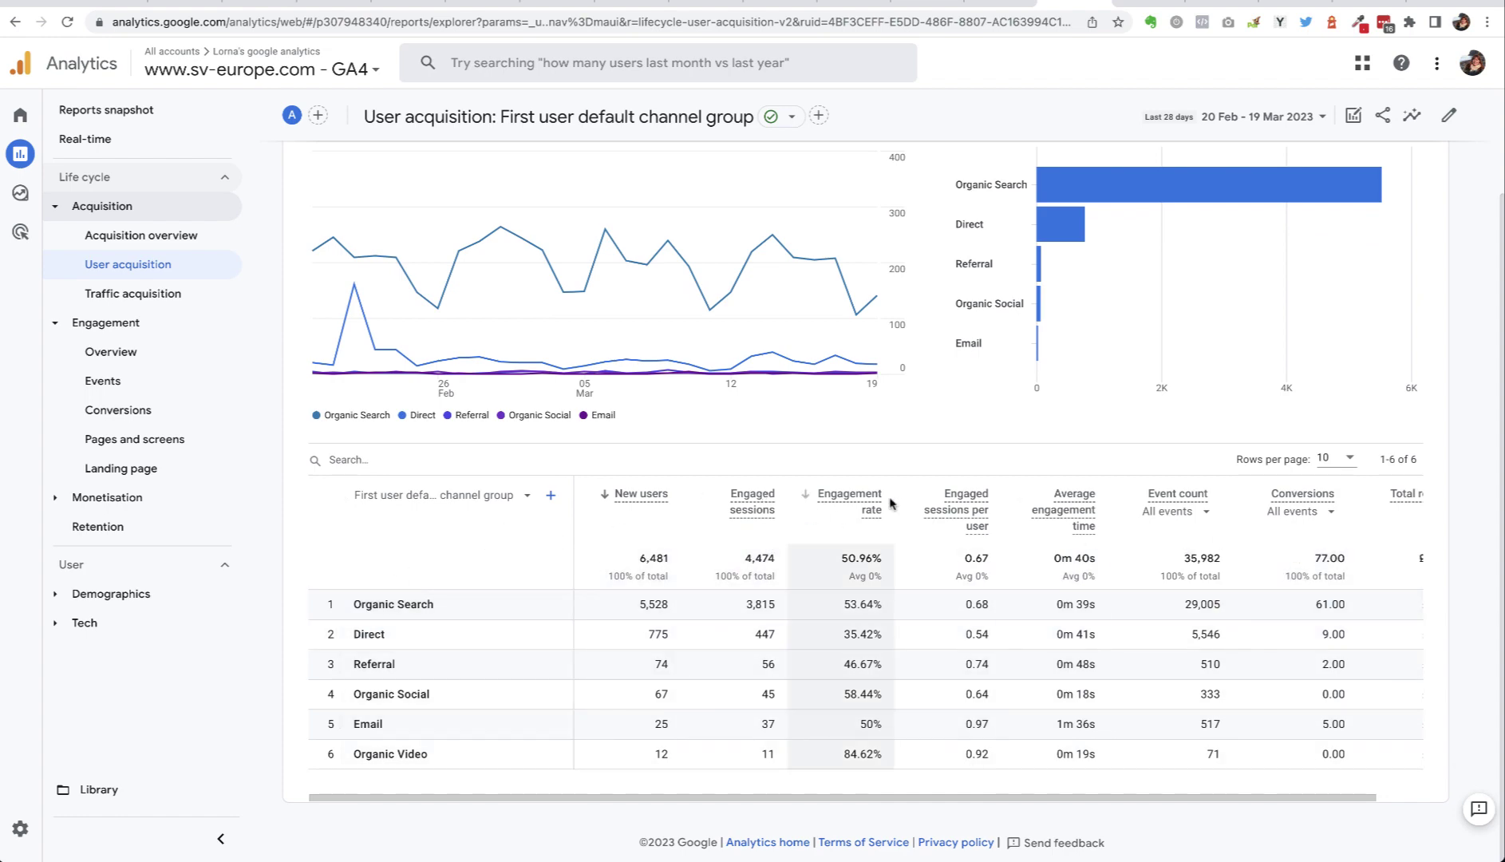
scroll(1093, 542, "up", 3)
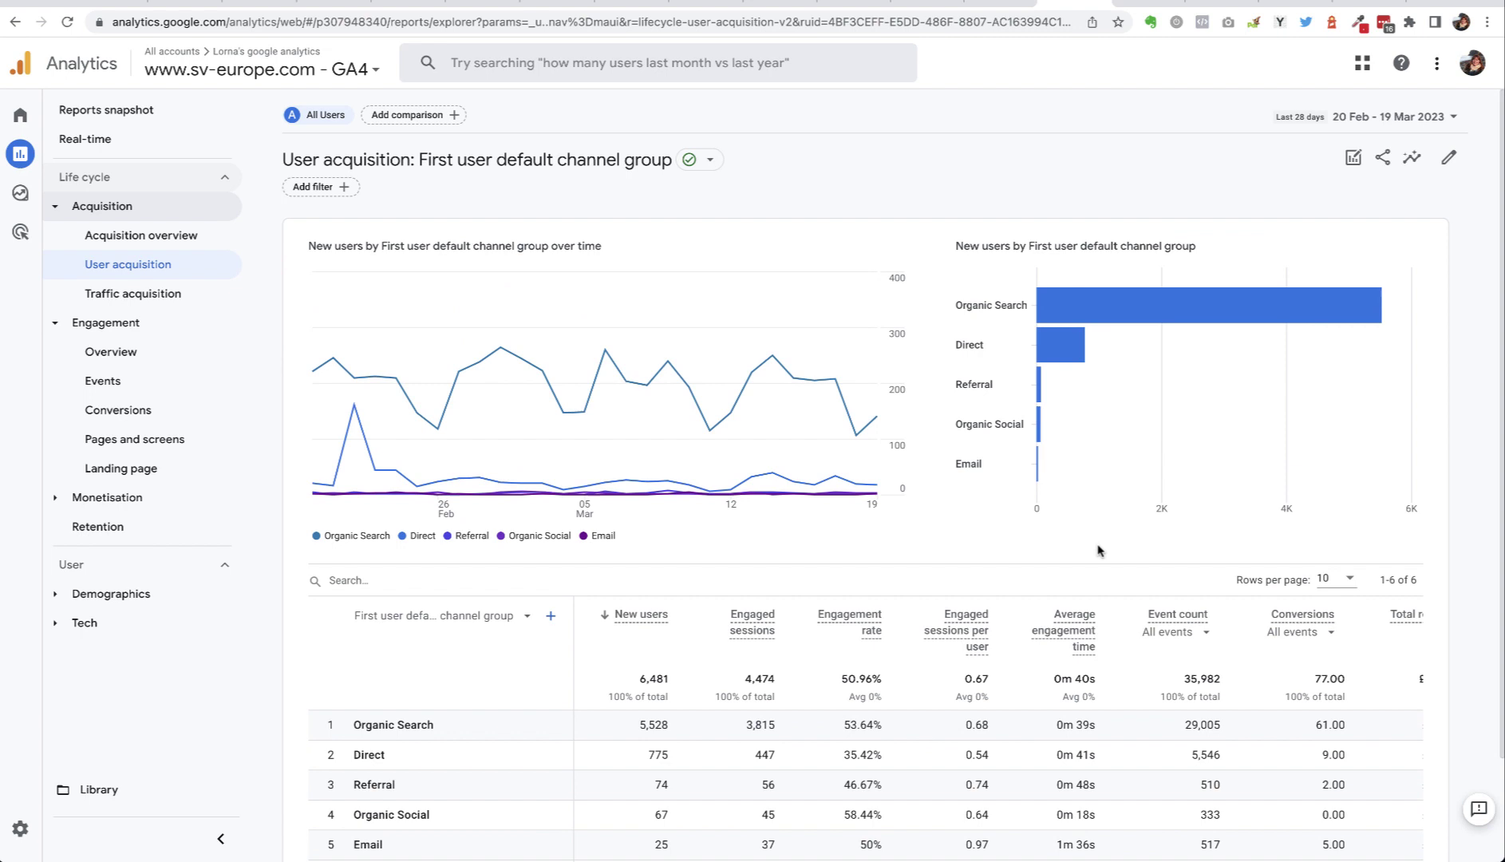
left_click(1449, 158)
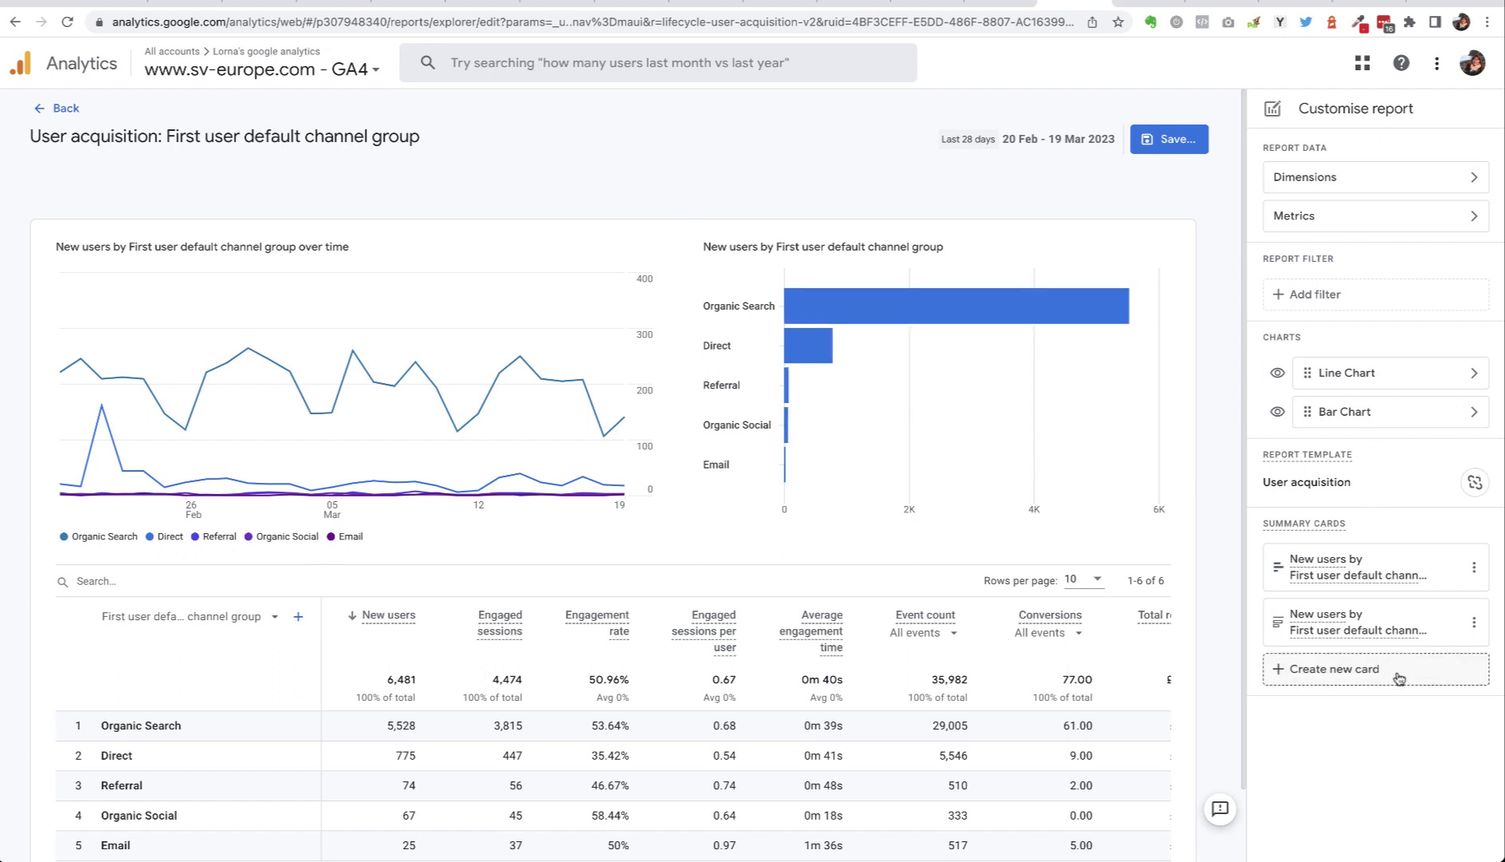
scroll(1222, 530, "down", 1)
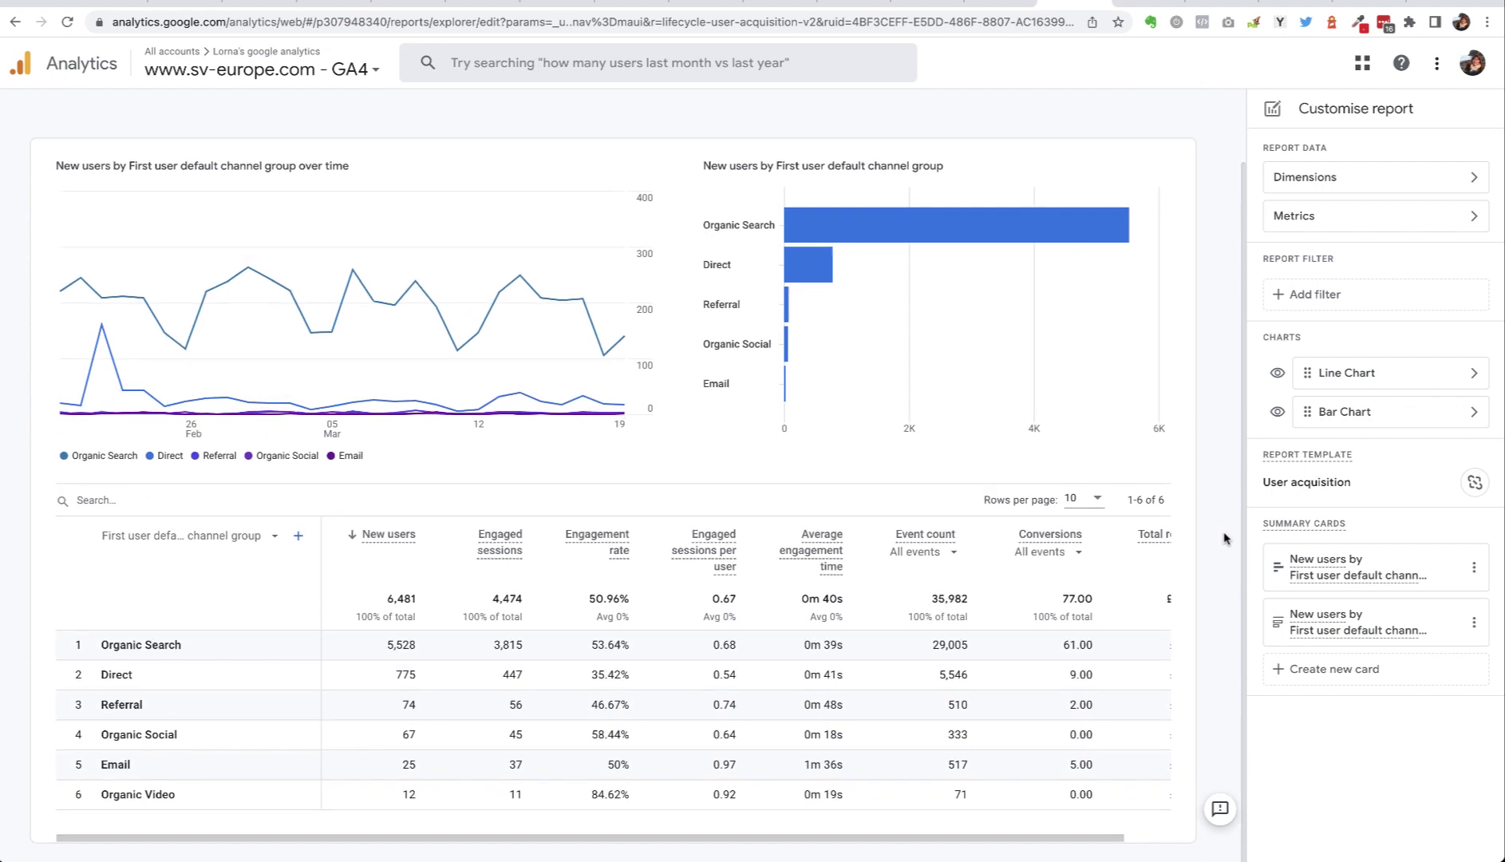
Open the report's dimension settings and view the primary dimensions offered in the table
left_click(1321, 179)
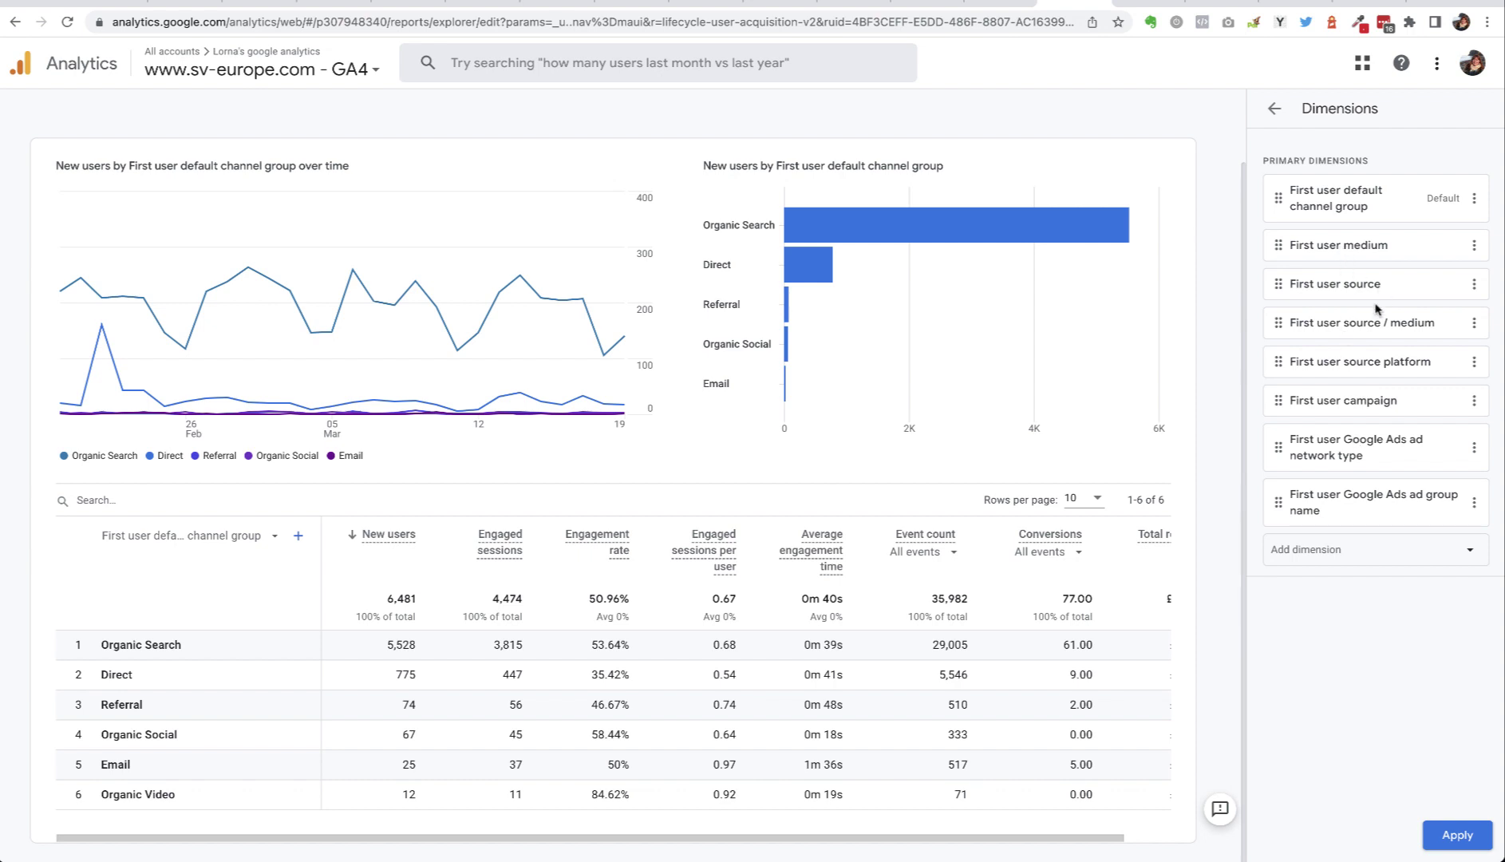
left_click(274, 538)
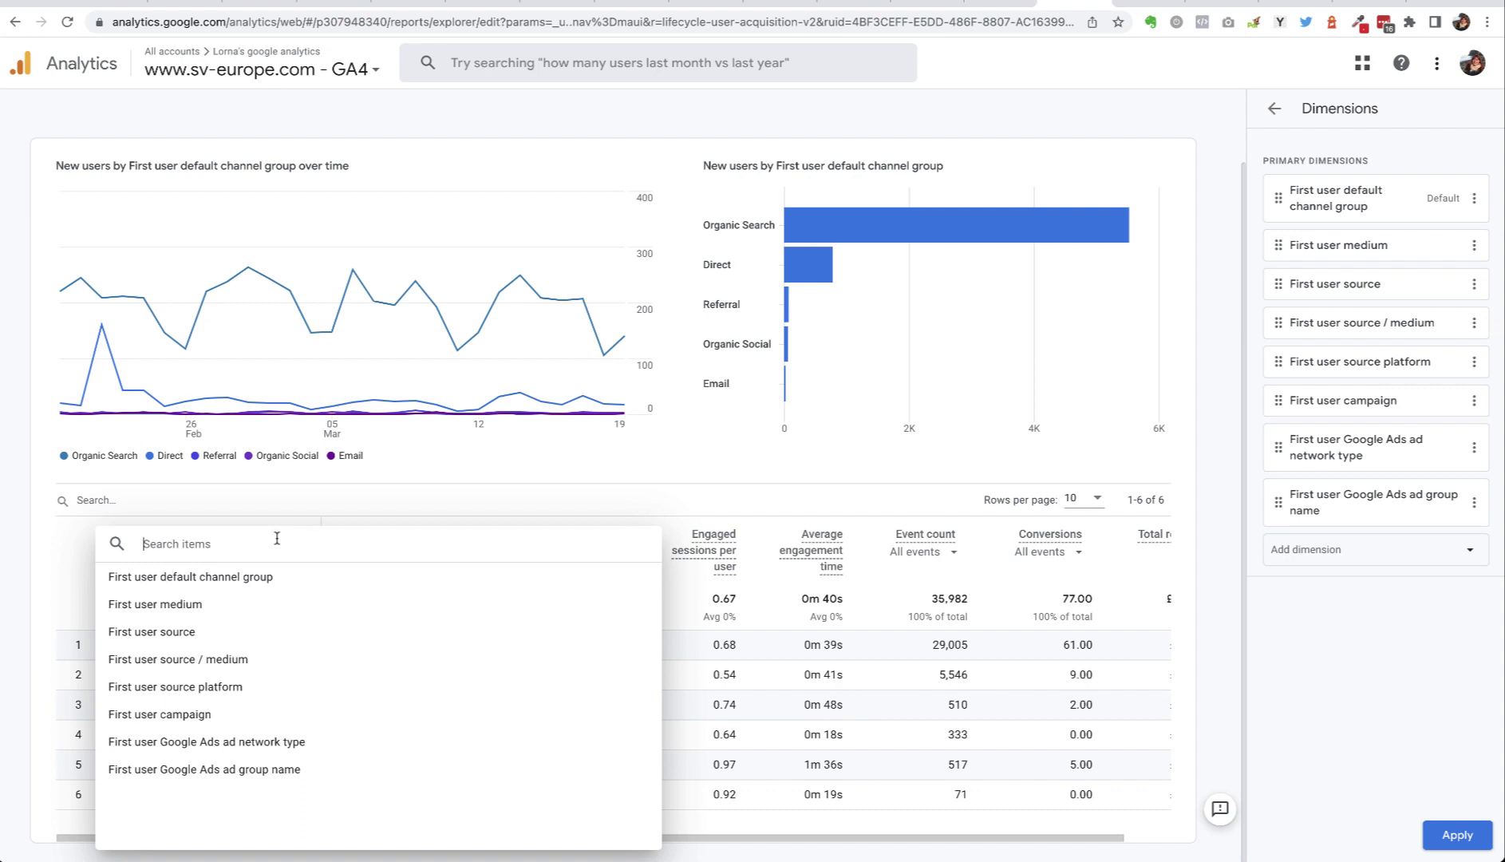
left_click(79, 545)
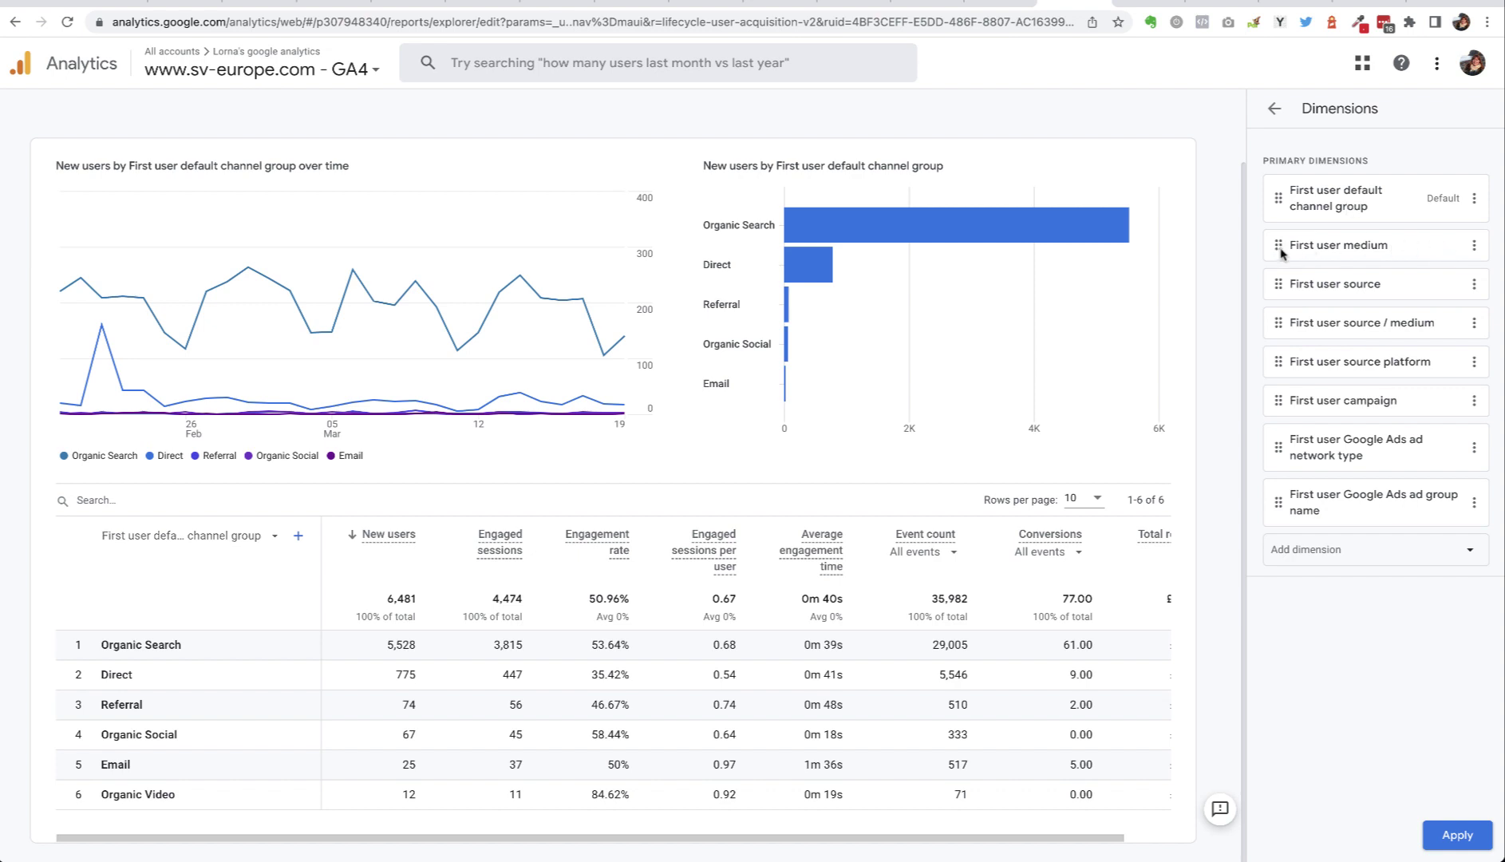
Move First user medium to the start of the primary dimensions, set it as default and apply the change
left_click_drag(1279, 248, 1281, 194)
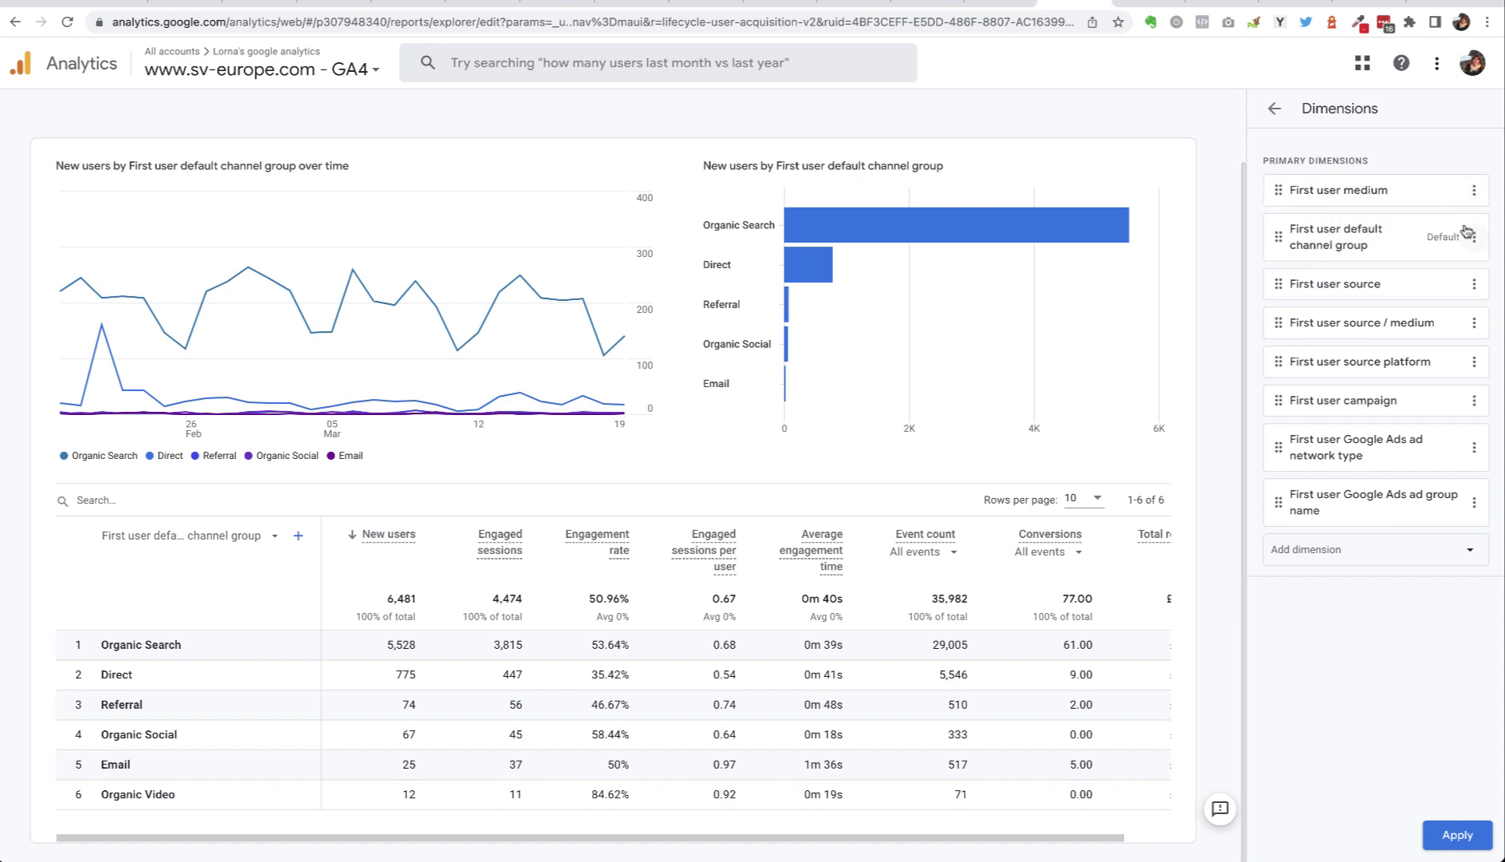
left_click(1474, 190)
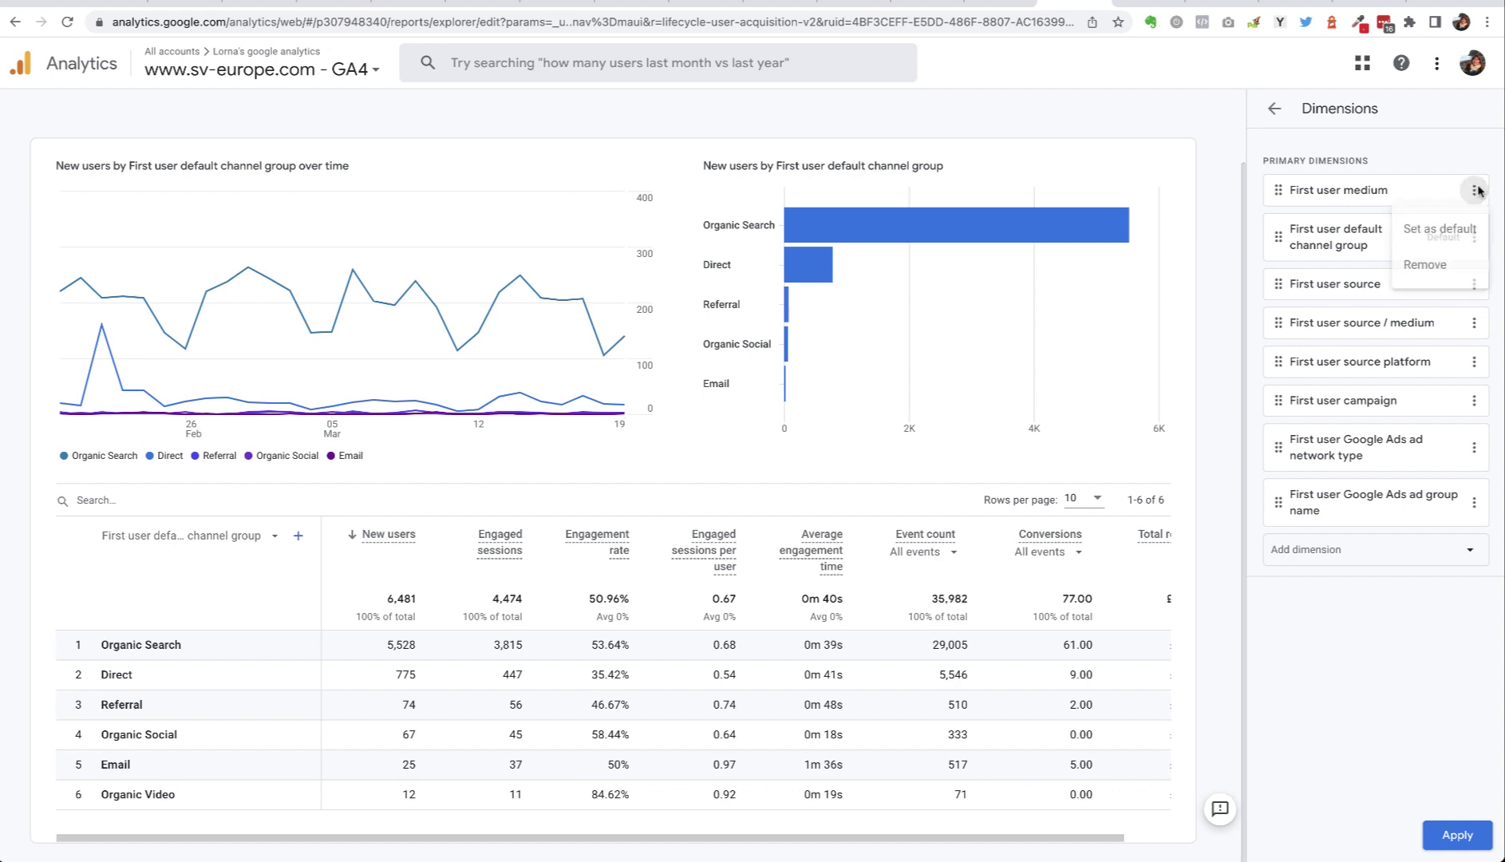
left_click(1437, 230)
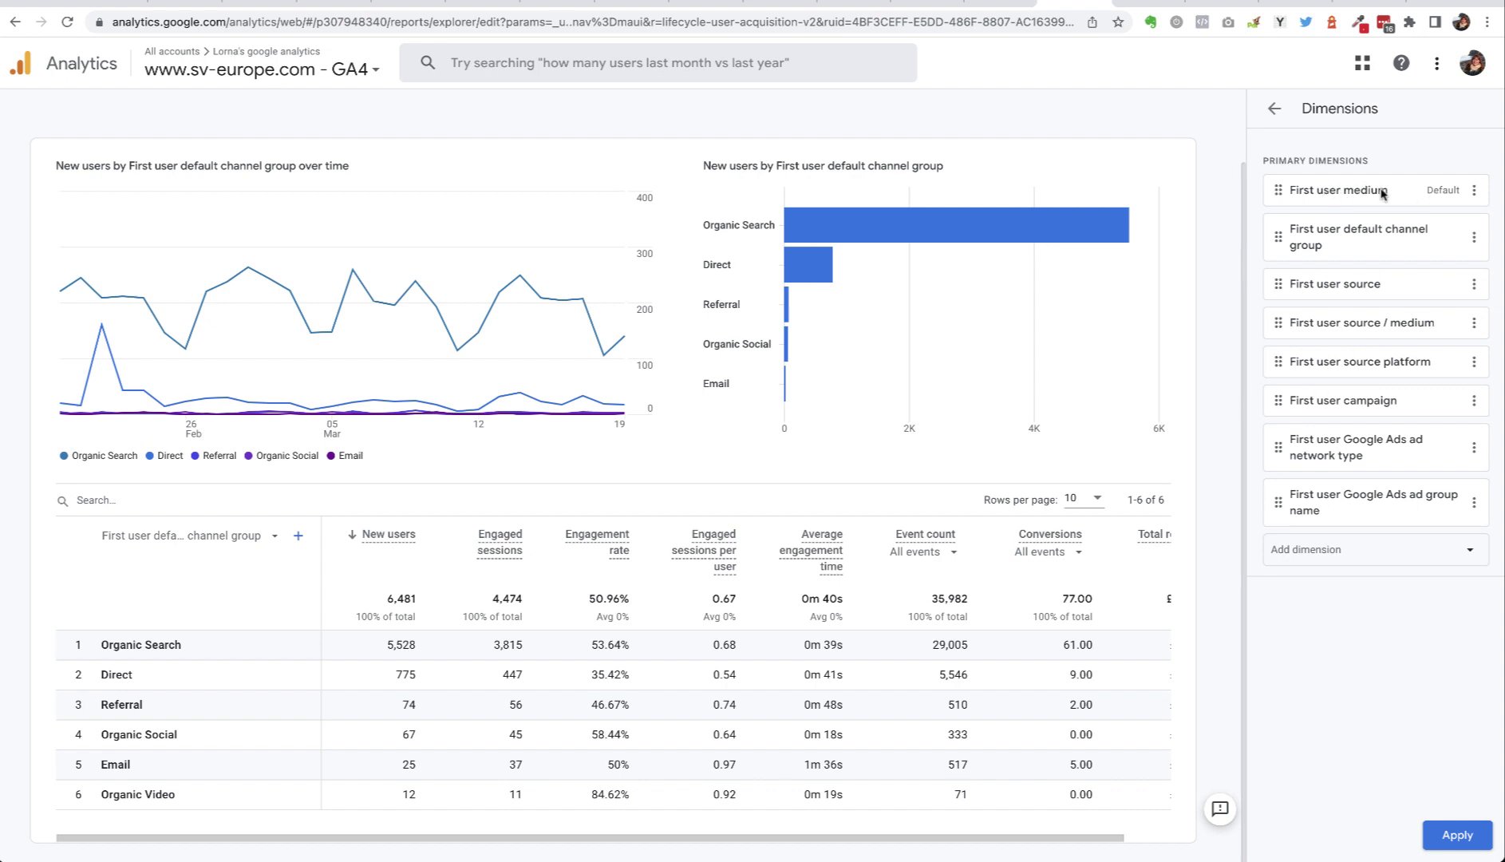
left_click(1457, 836)
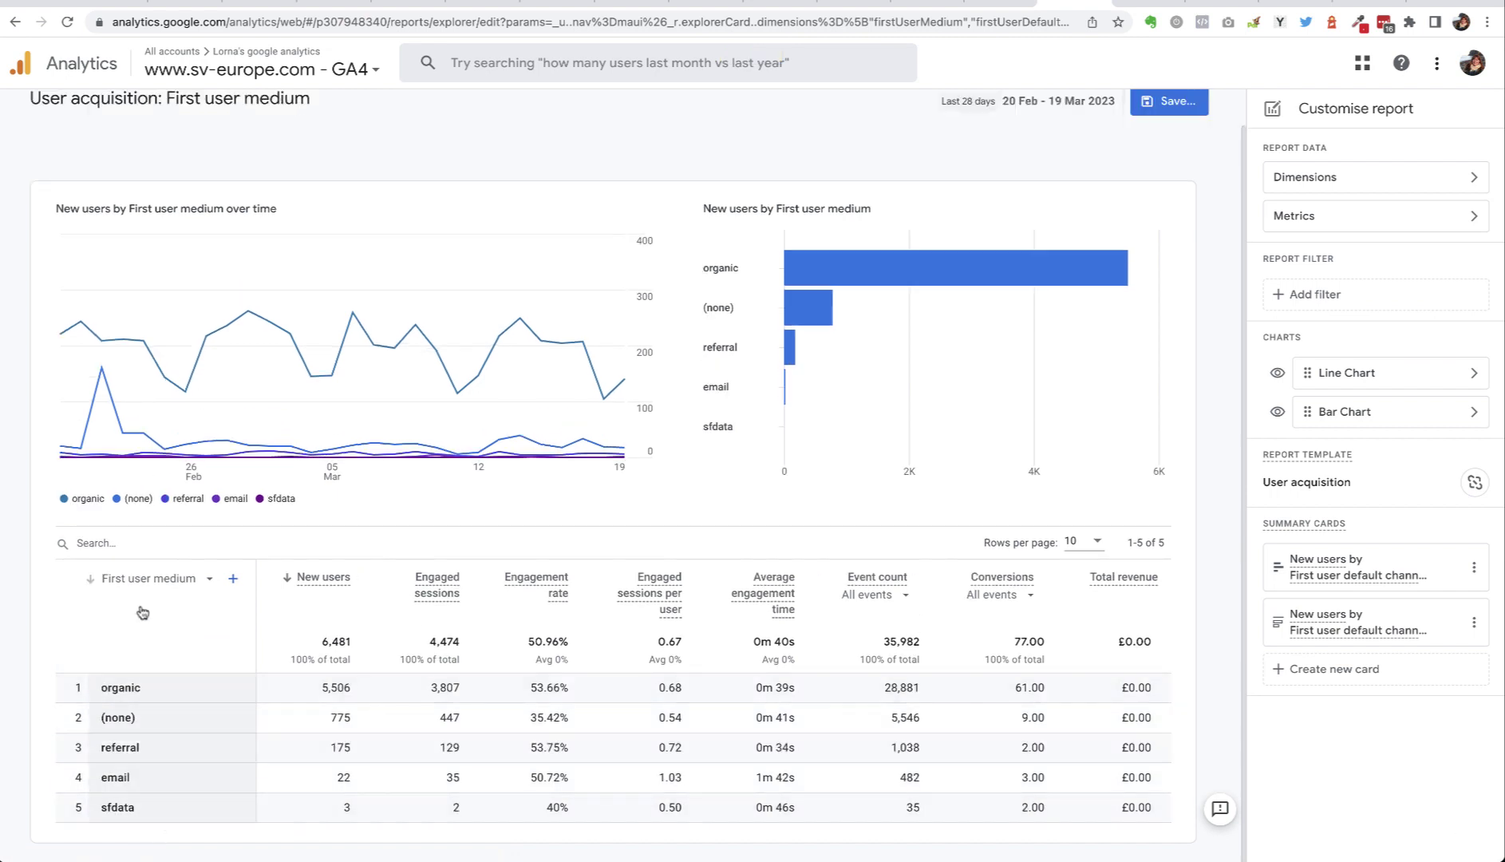
Move First user default channel group back to the start of the report's primary dimensions and set it as default
left_click(1418, 175)
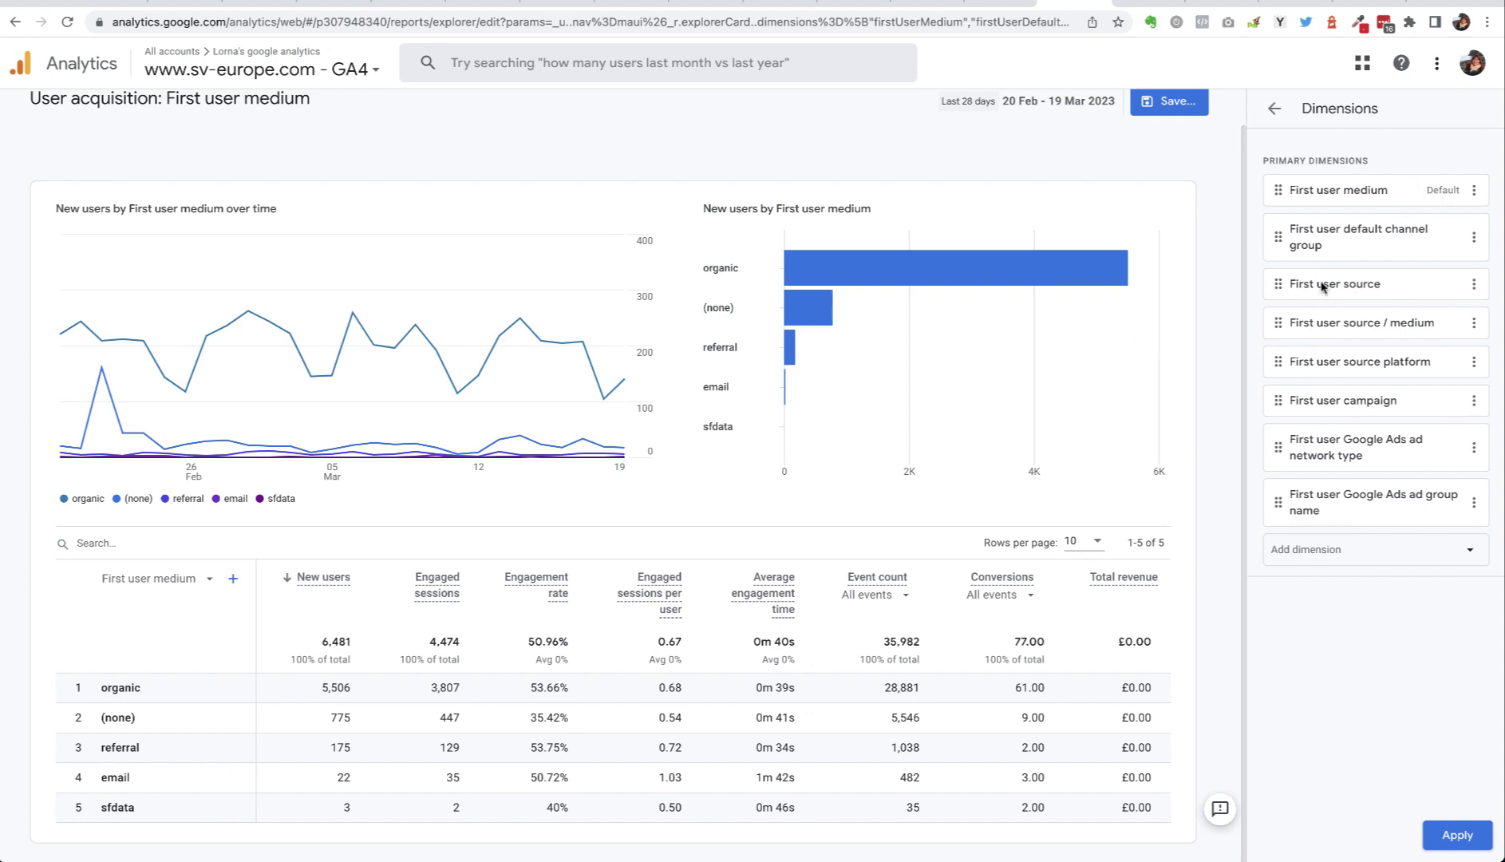
left_click_drag(1277, 237, 1278, 191)
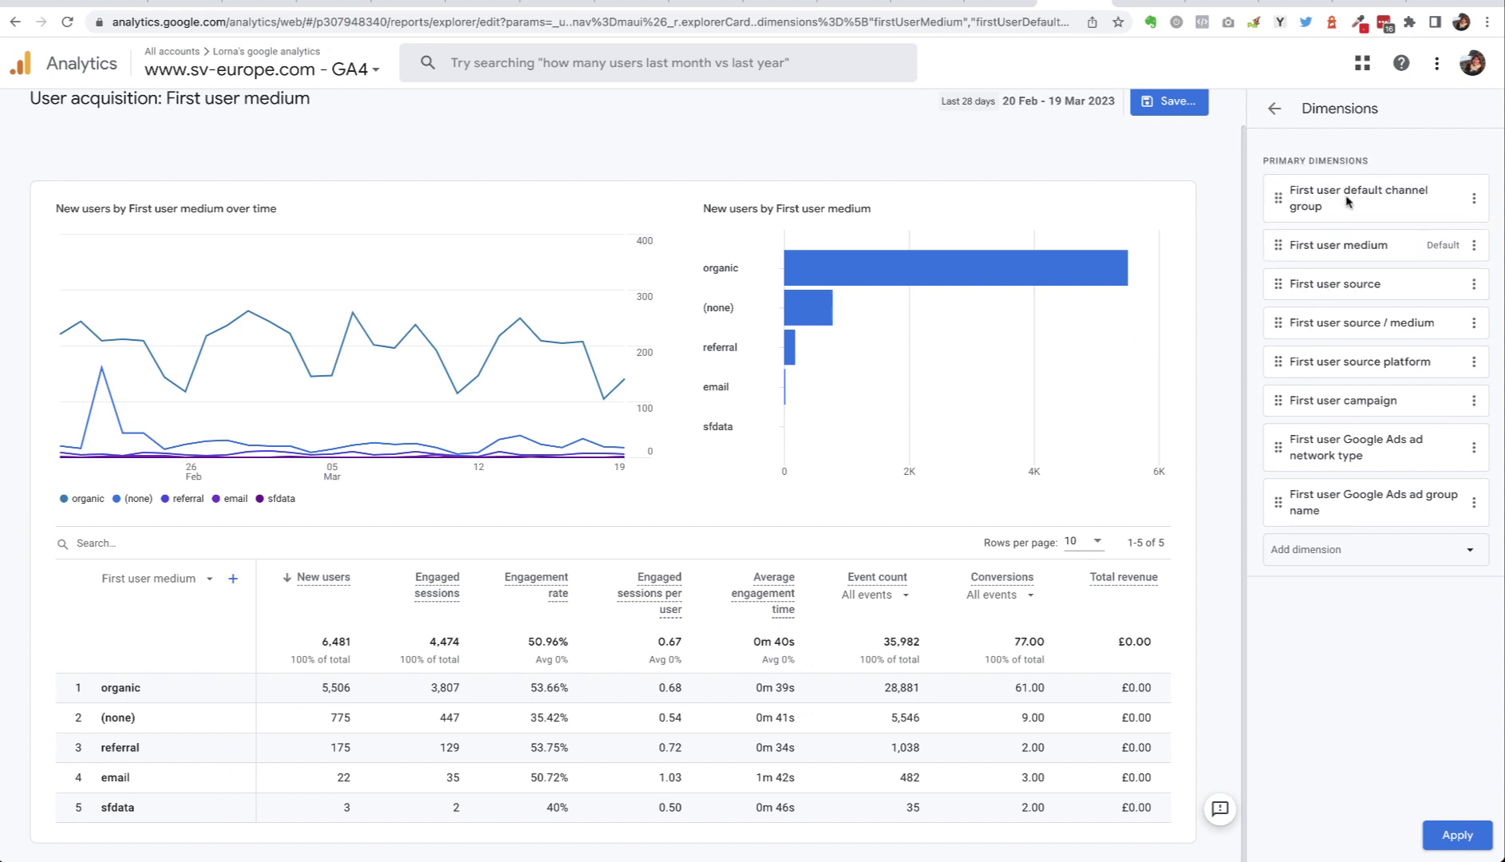
left_click(1475, 199)
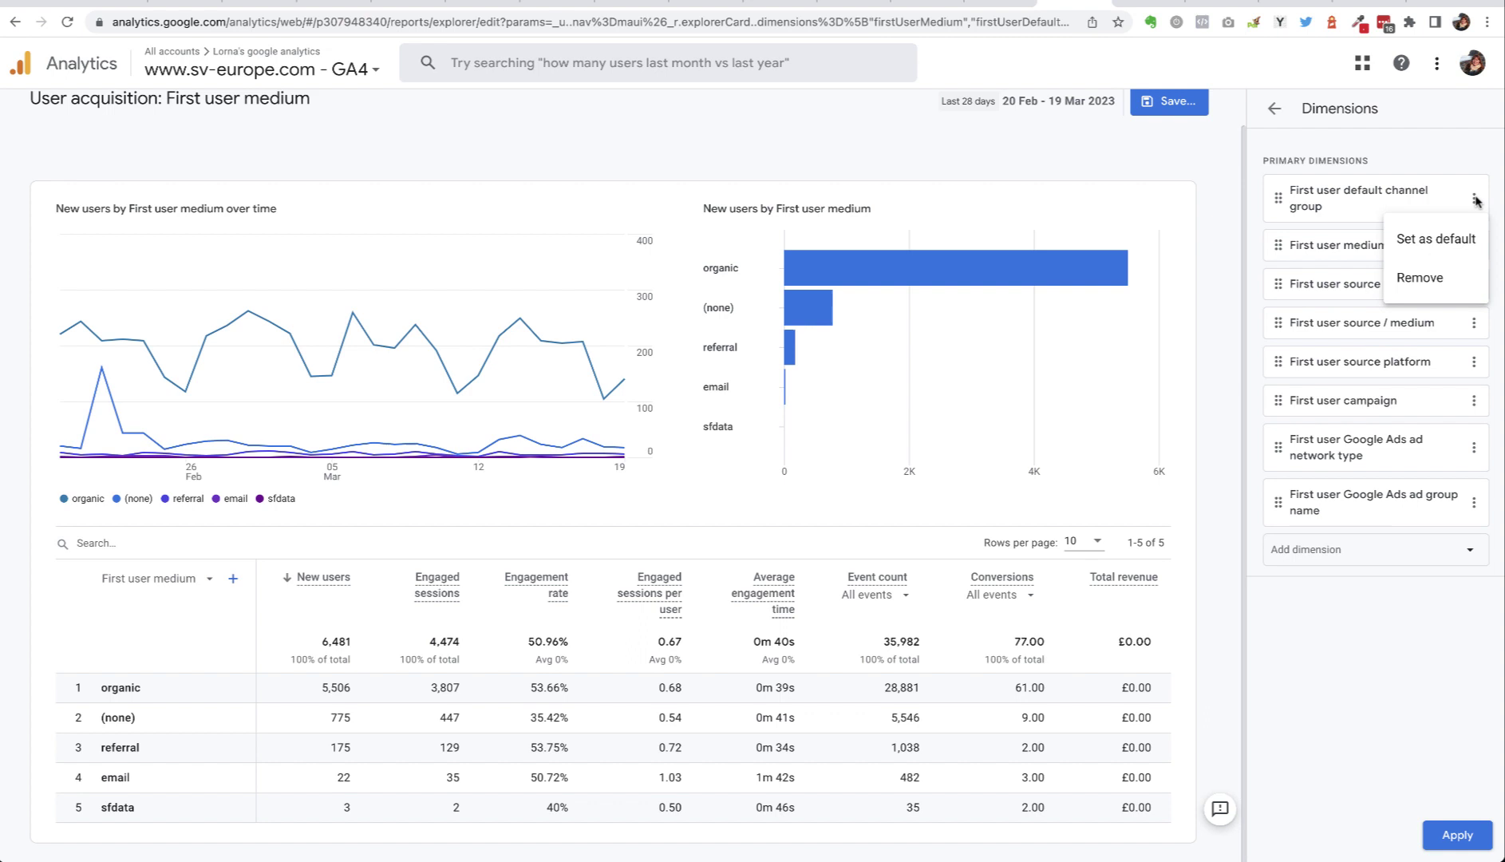
left_click(1440, 240)
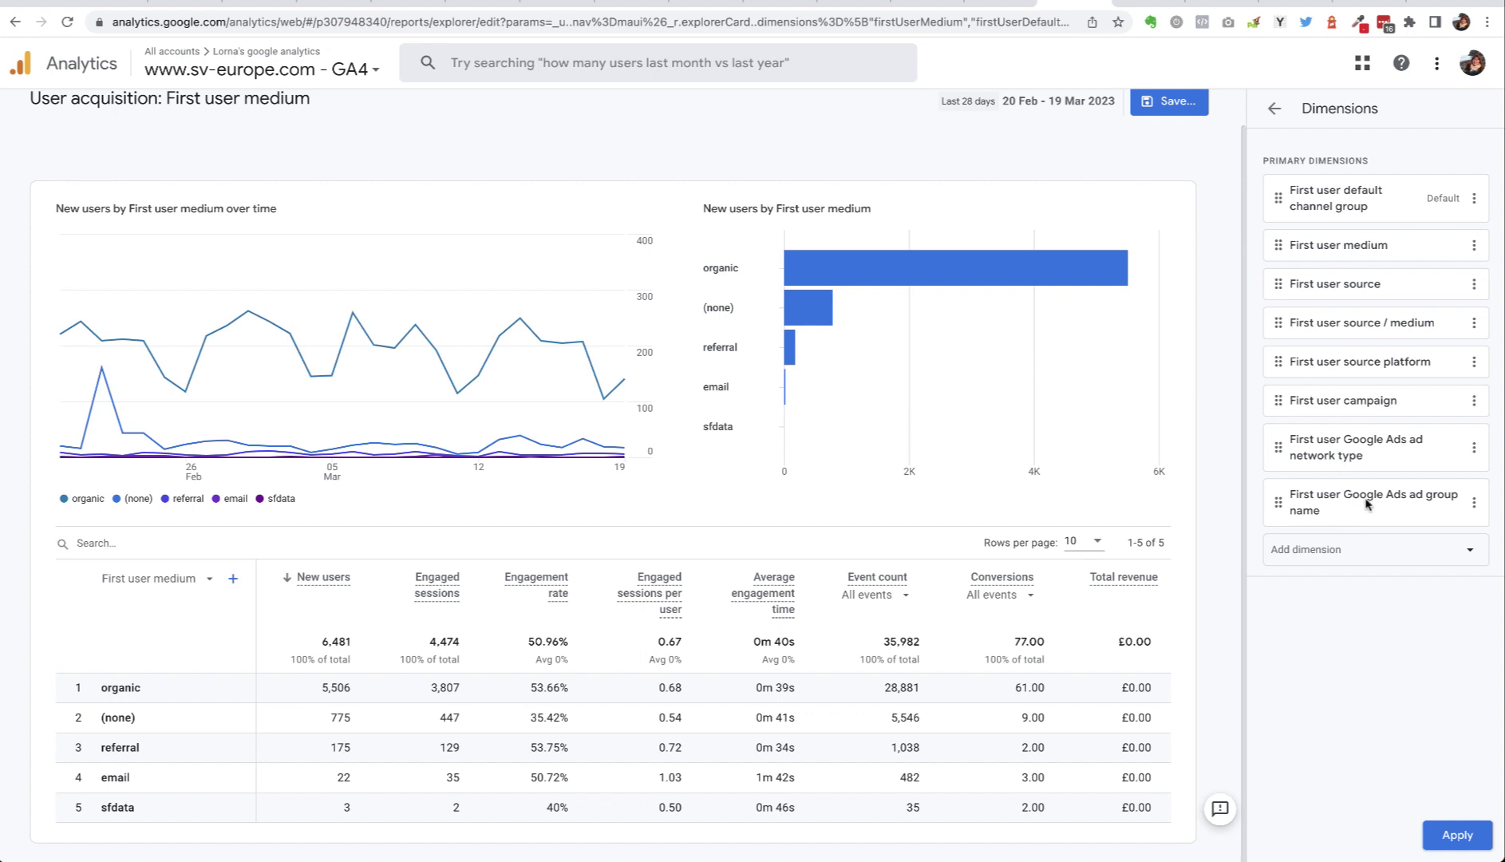
Remove the First user Google Ads ad group name and ad network type dimensions, apply, and check the table's dimension choices
left_click(1473, 502)
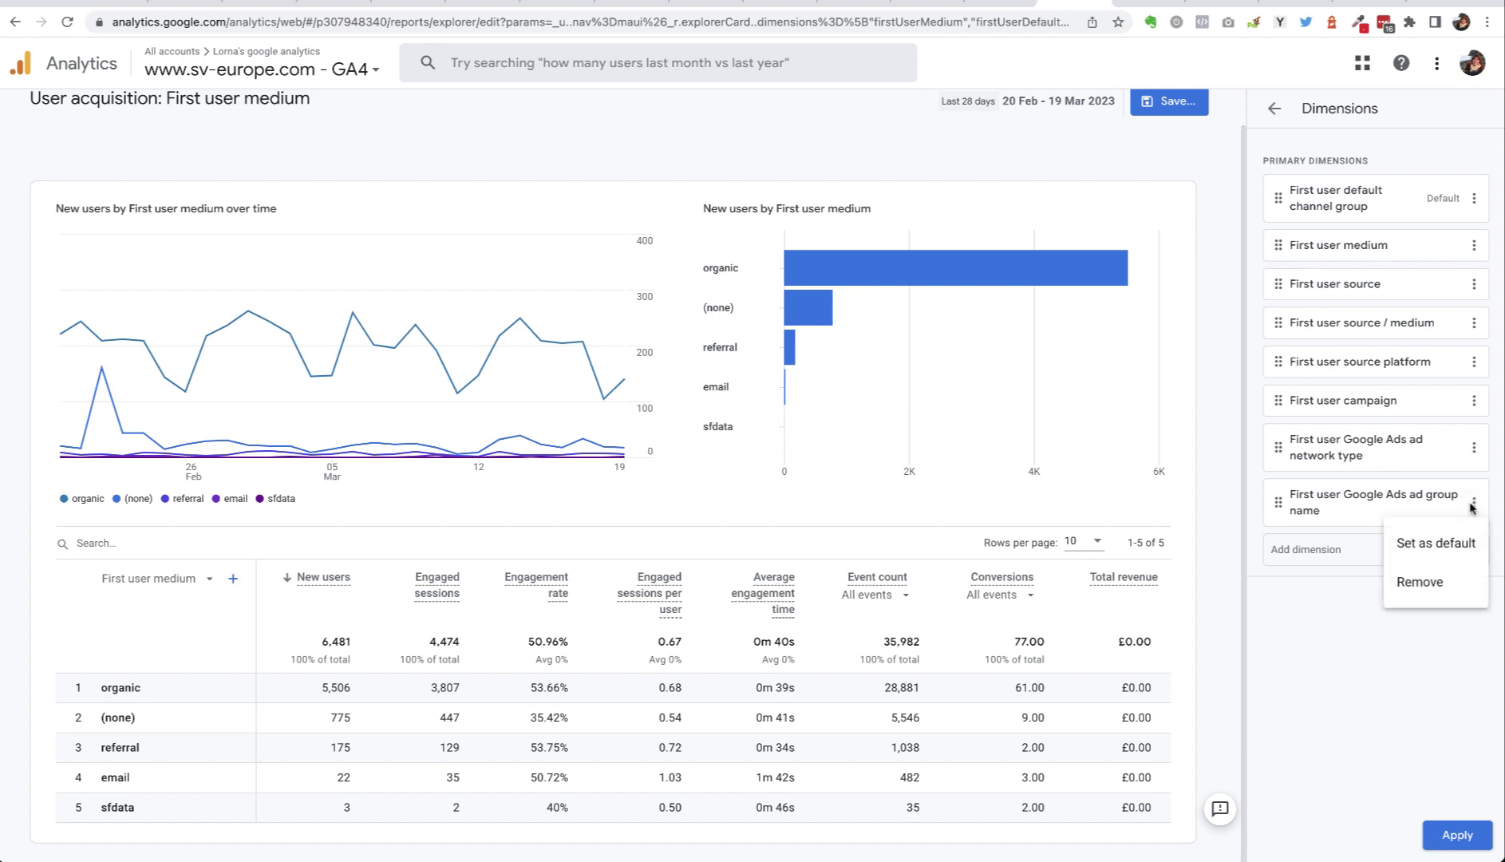
left_click(1419, 582)
left_click(1475, 449)
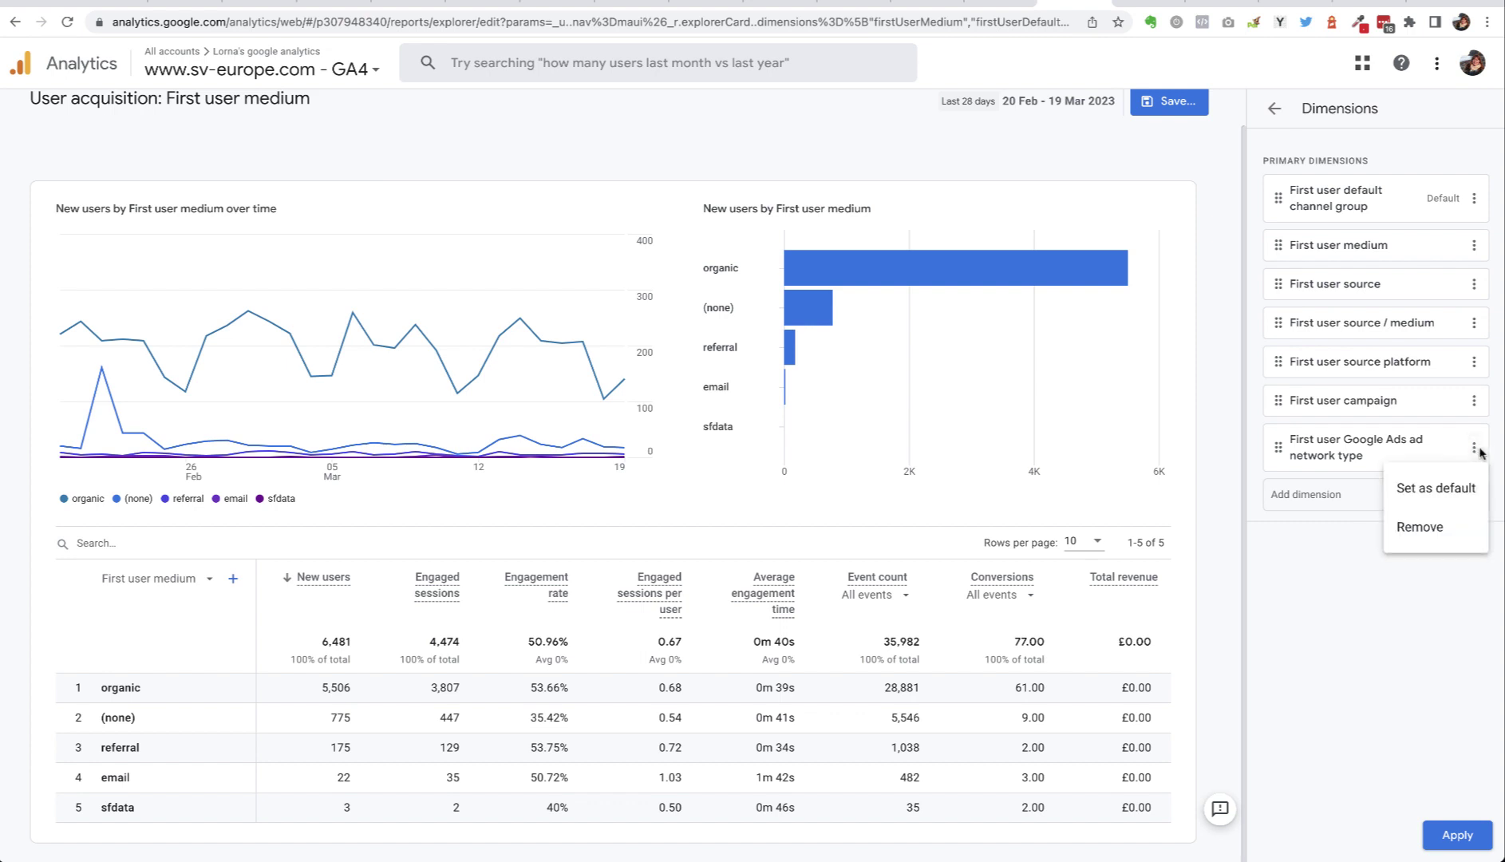
left_click(1422, 527)
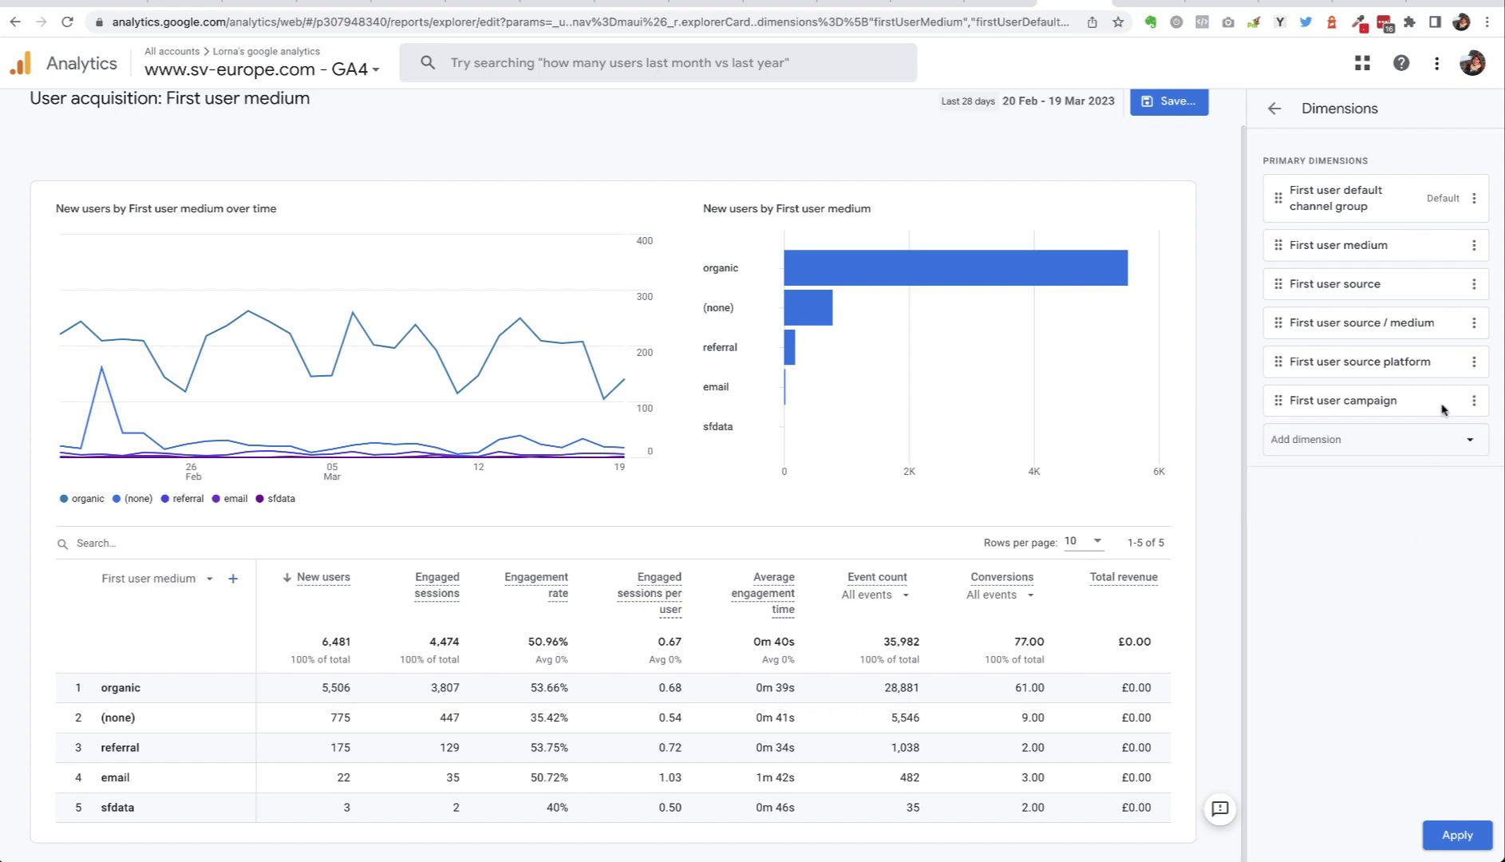
left_click(1457, 835)
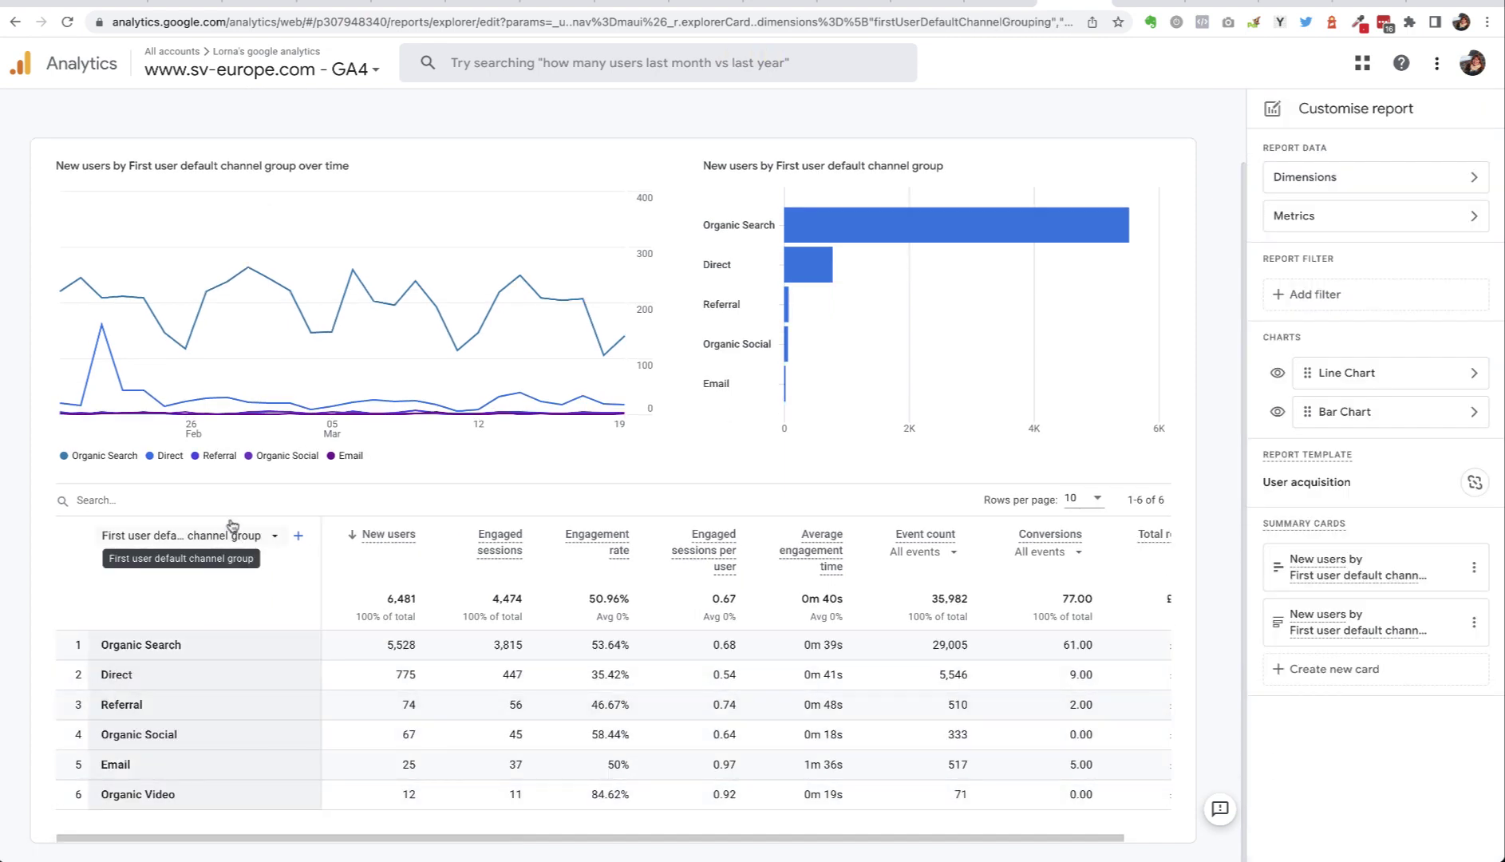
left_click(256, 535)
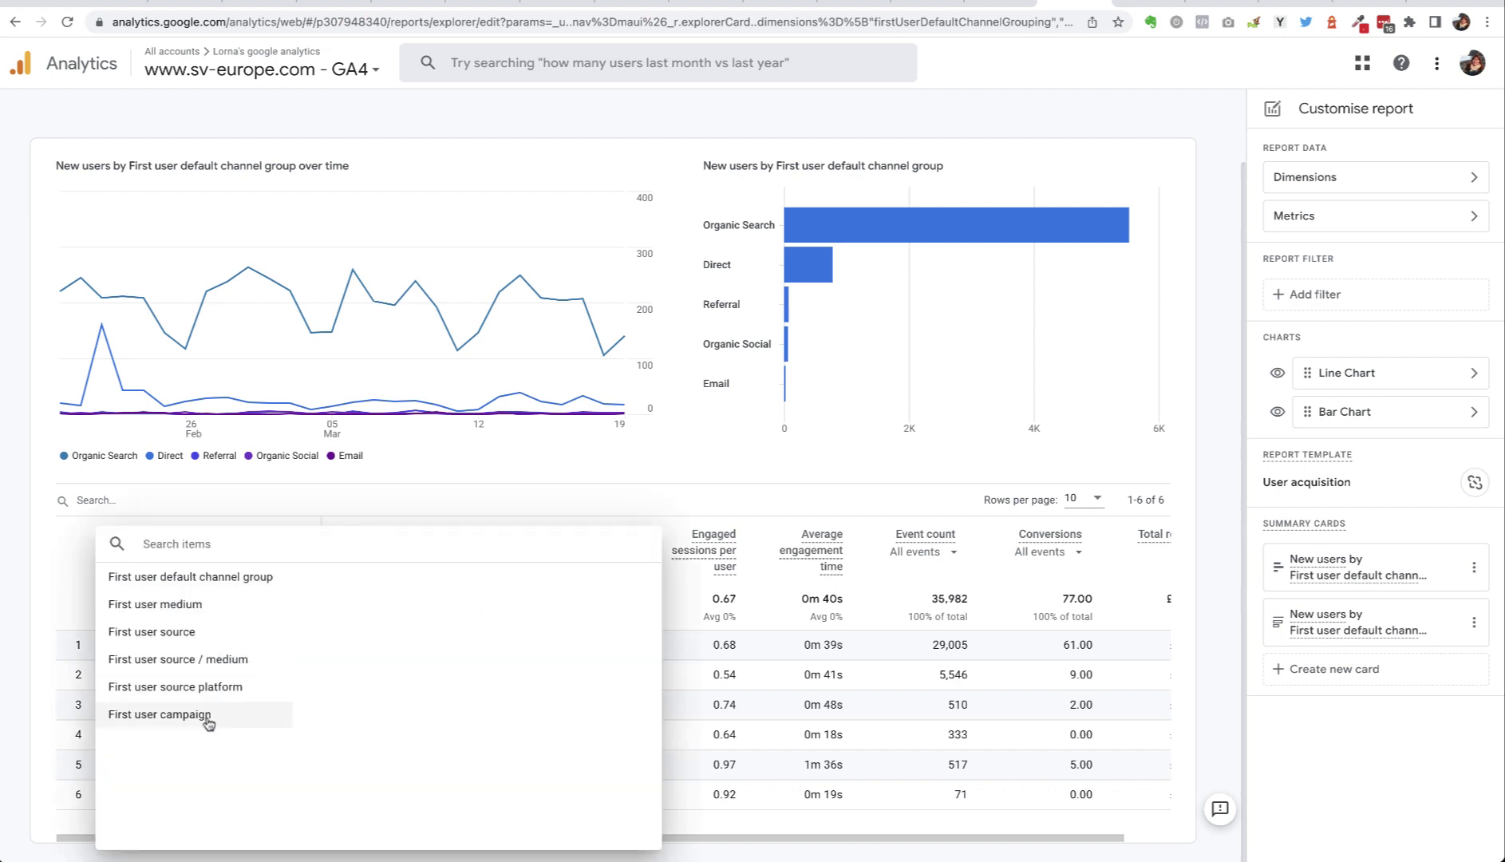
left_click(83, 576)
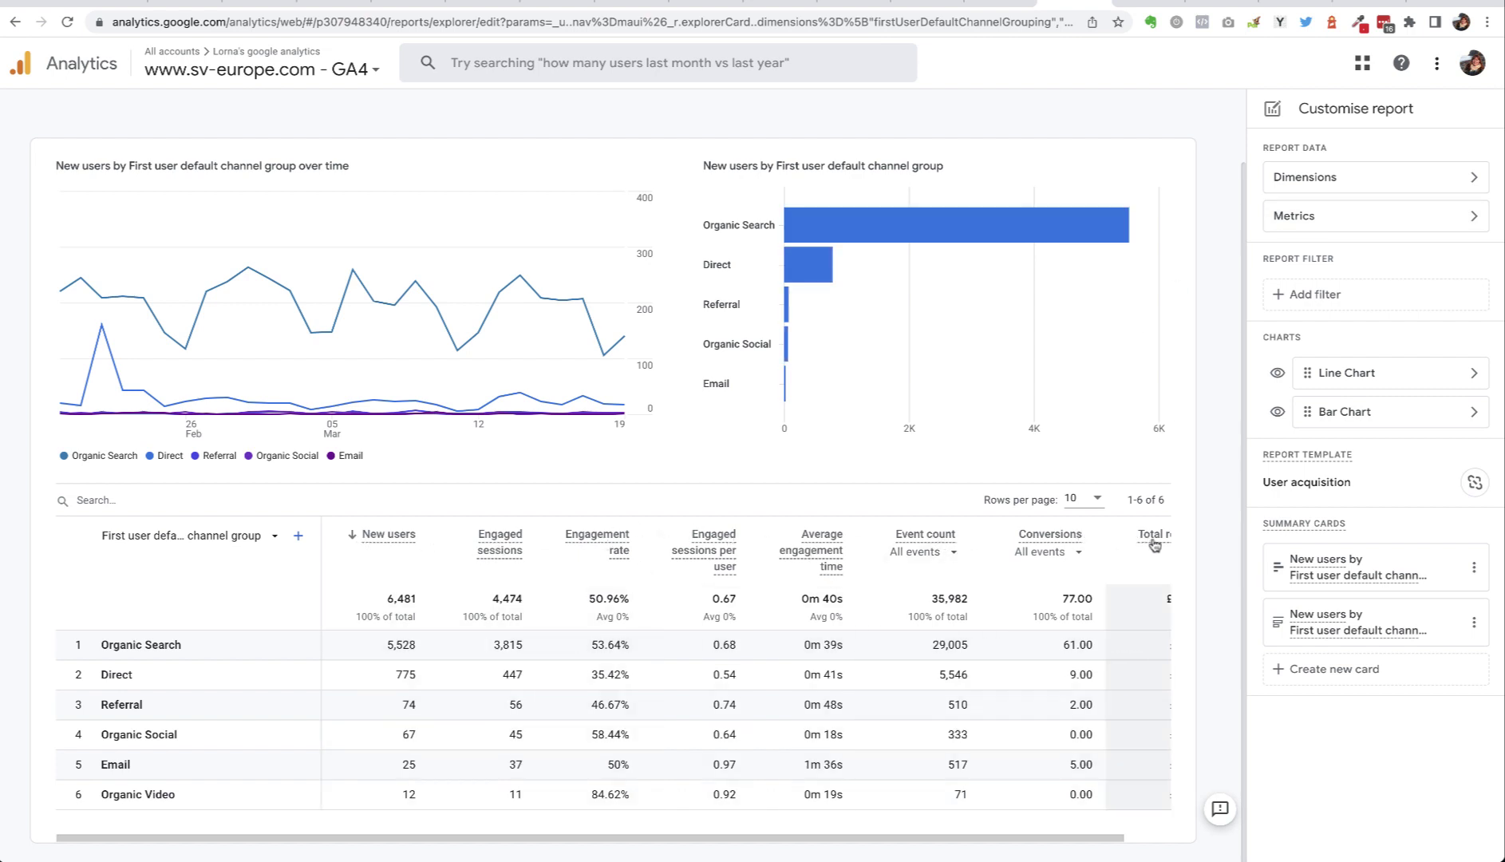
Remove the Total revenue metric from the report and apply the change
left_click_drag(1069, 844, 1194, 846)
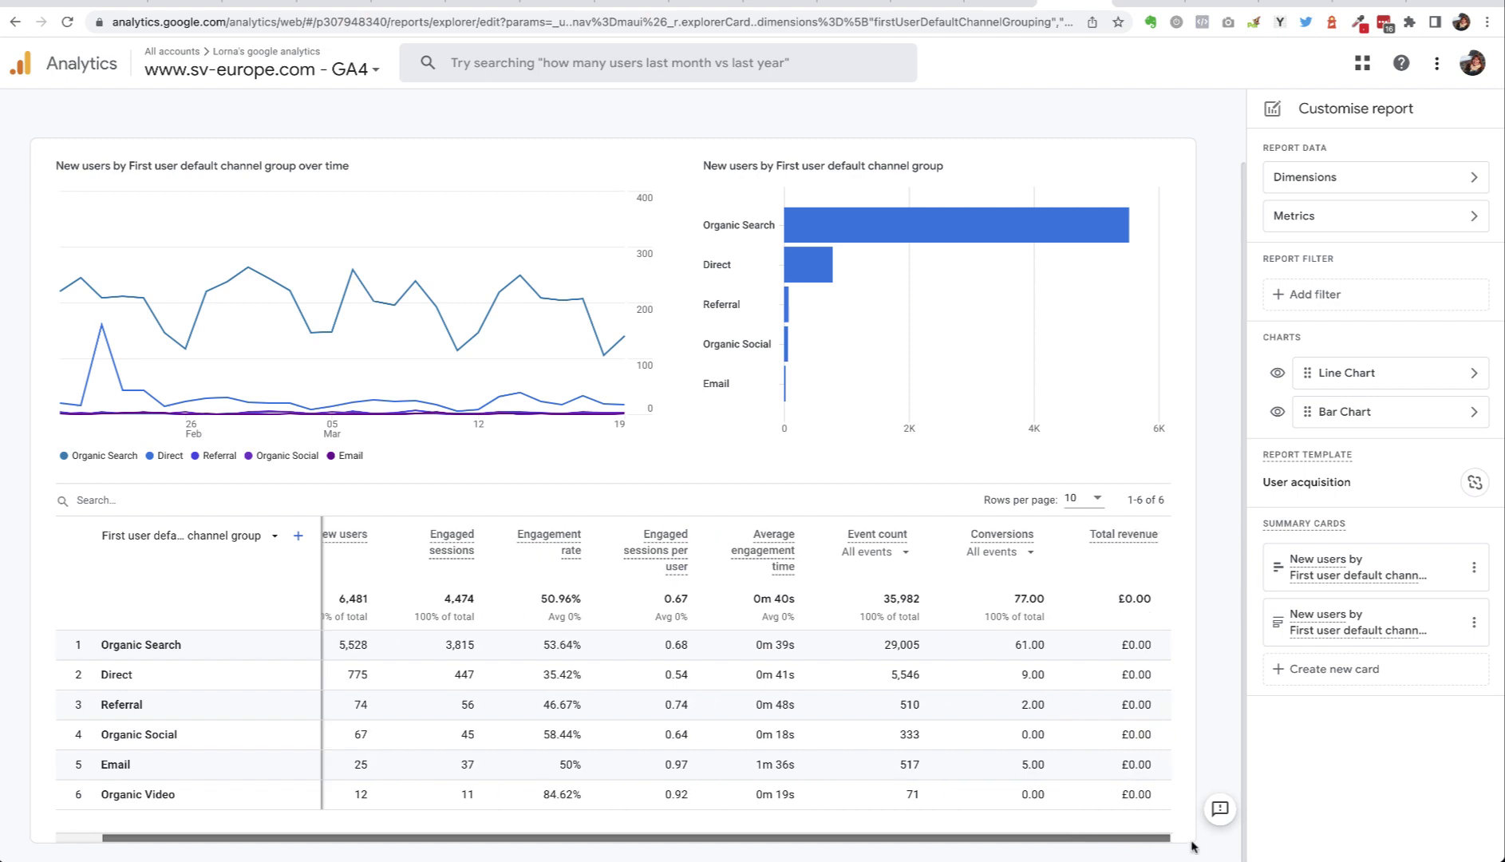
left_click(1339, 220)
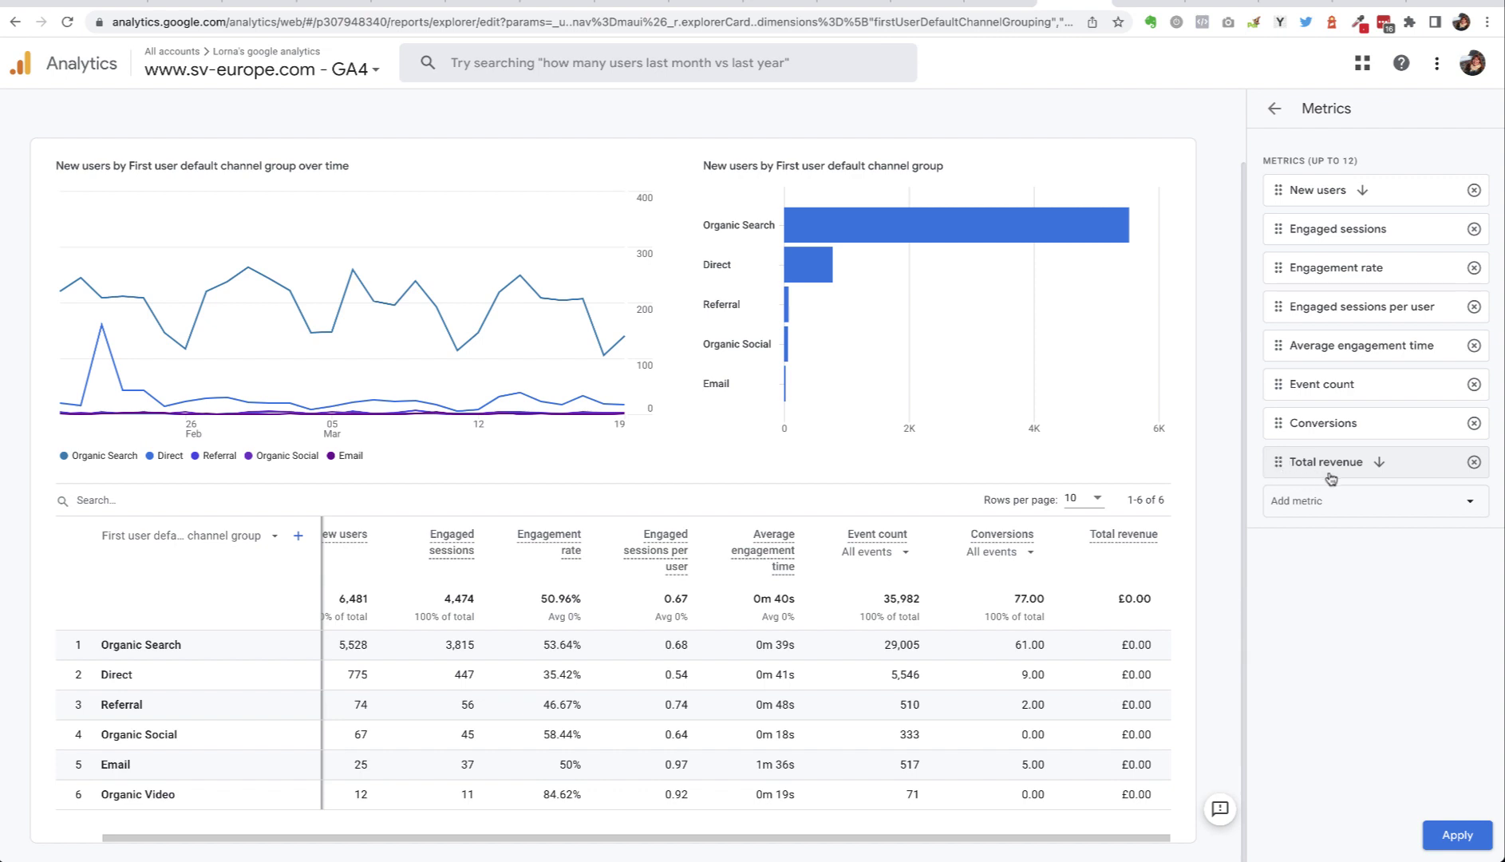
left_click(1474, 463)
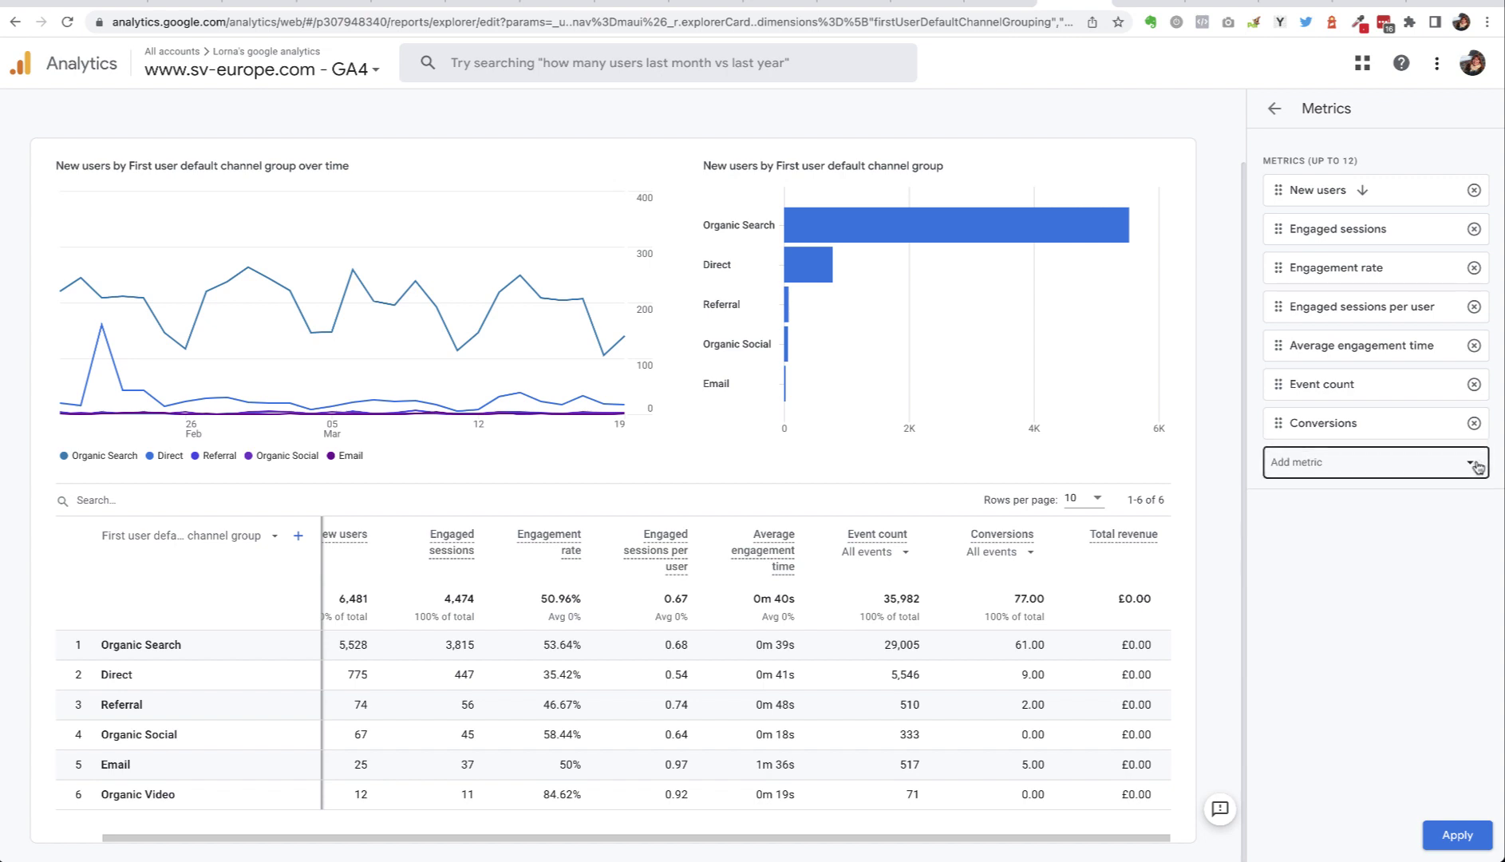
left_click(1443, 838)
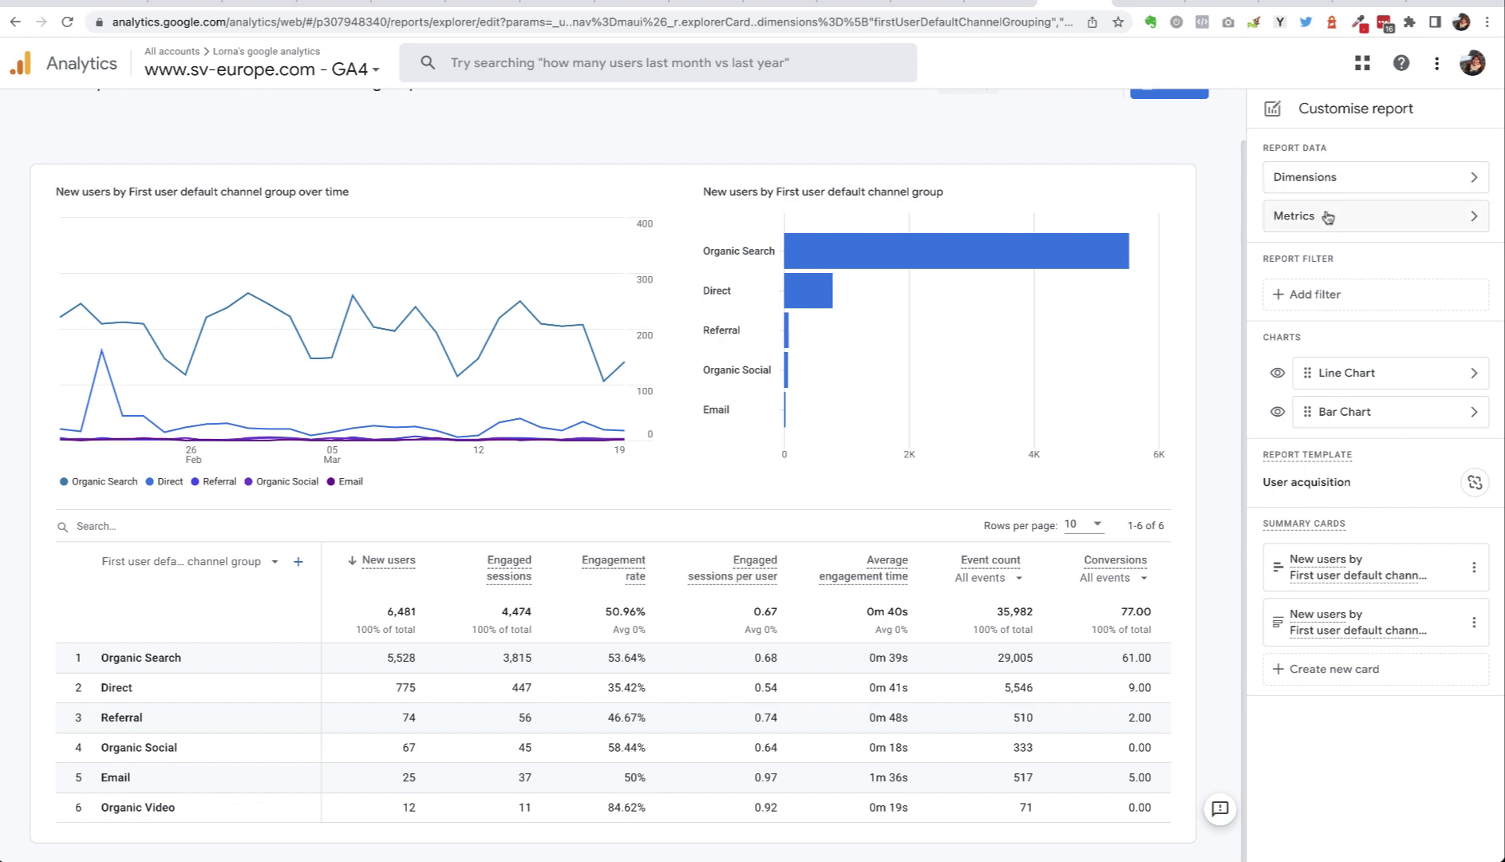
Build a report filter condition that includes the Browser dimension with the value Chrome
left_click(1331, 296)
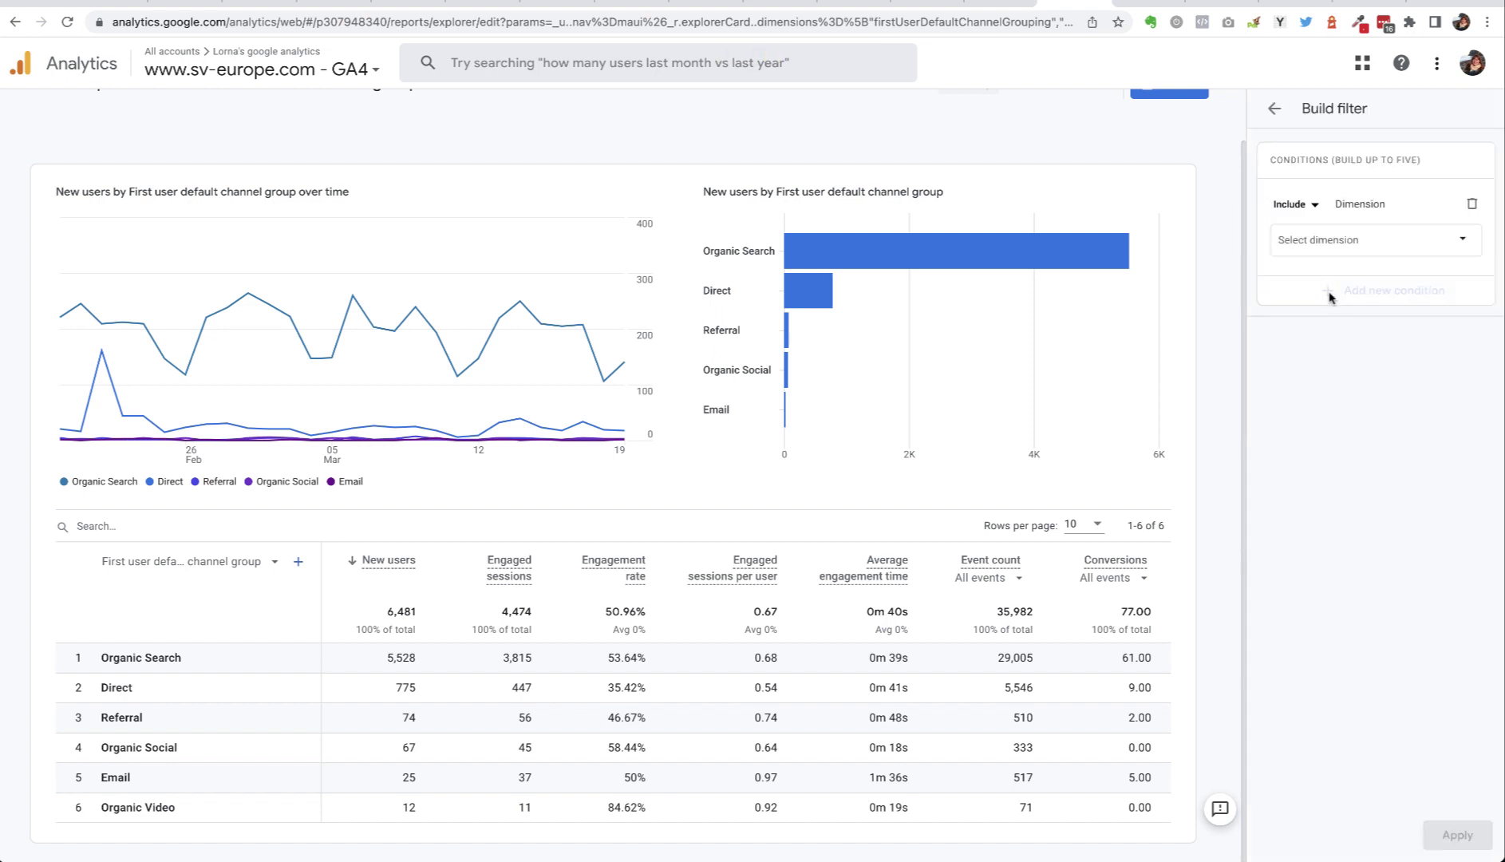
left_click(1339, 241)
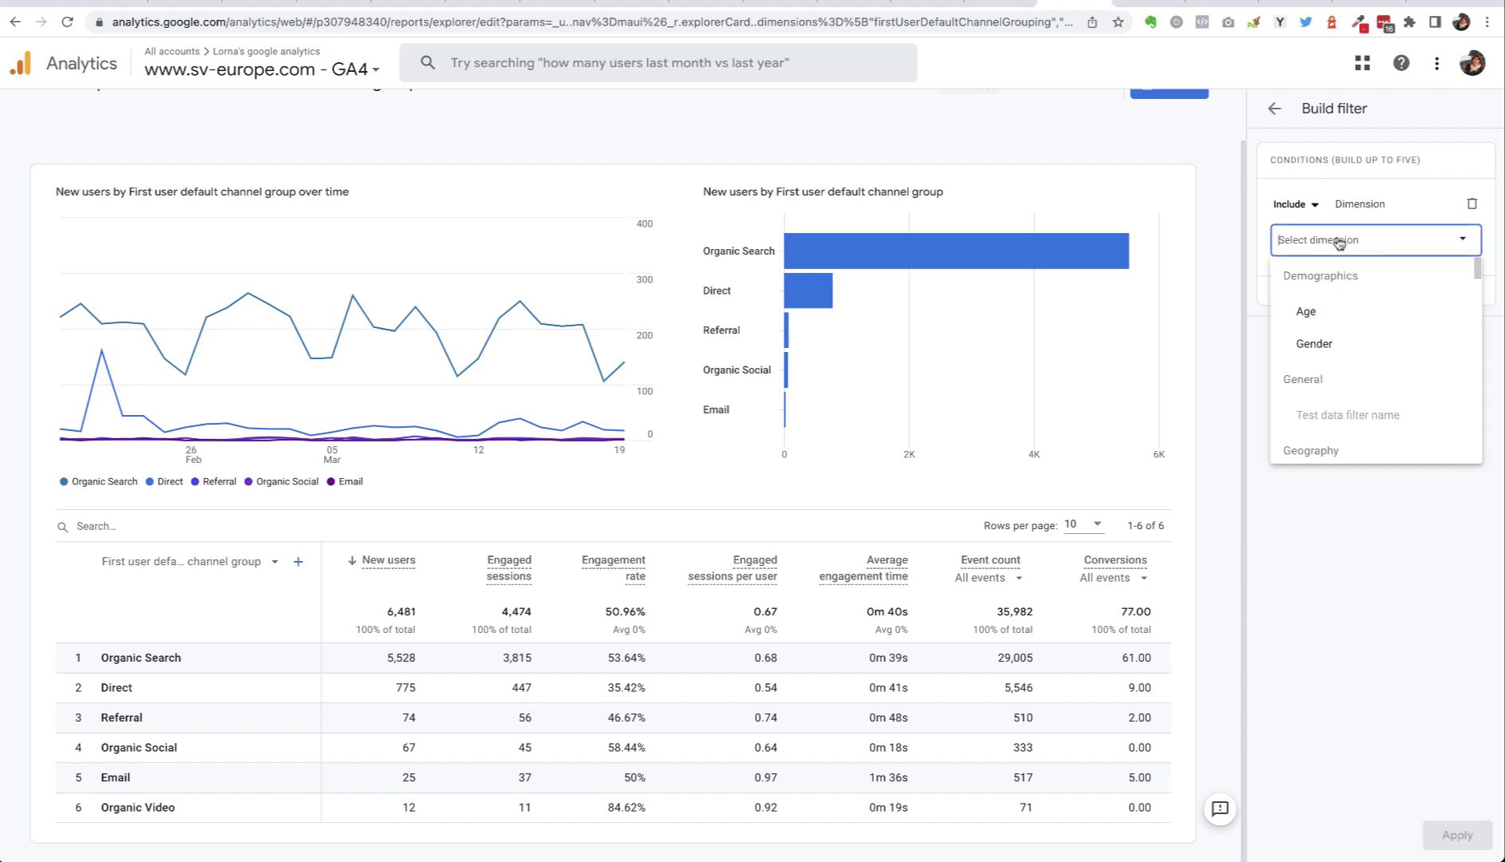
scroll(1374, 333, "down", 10)
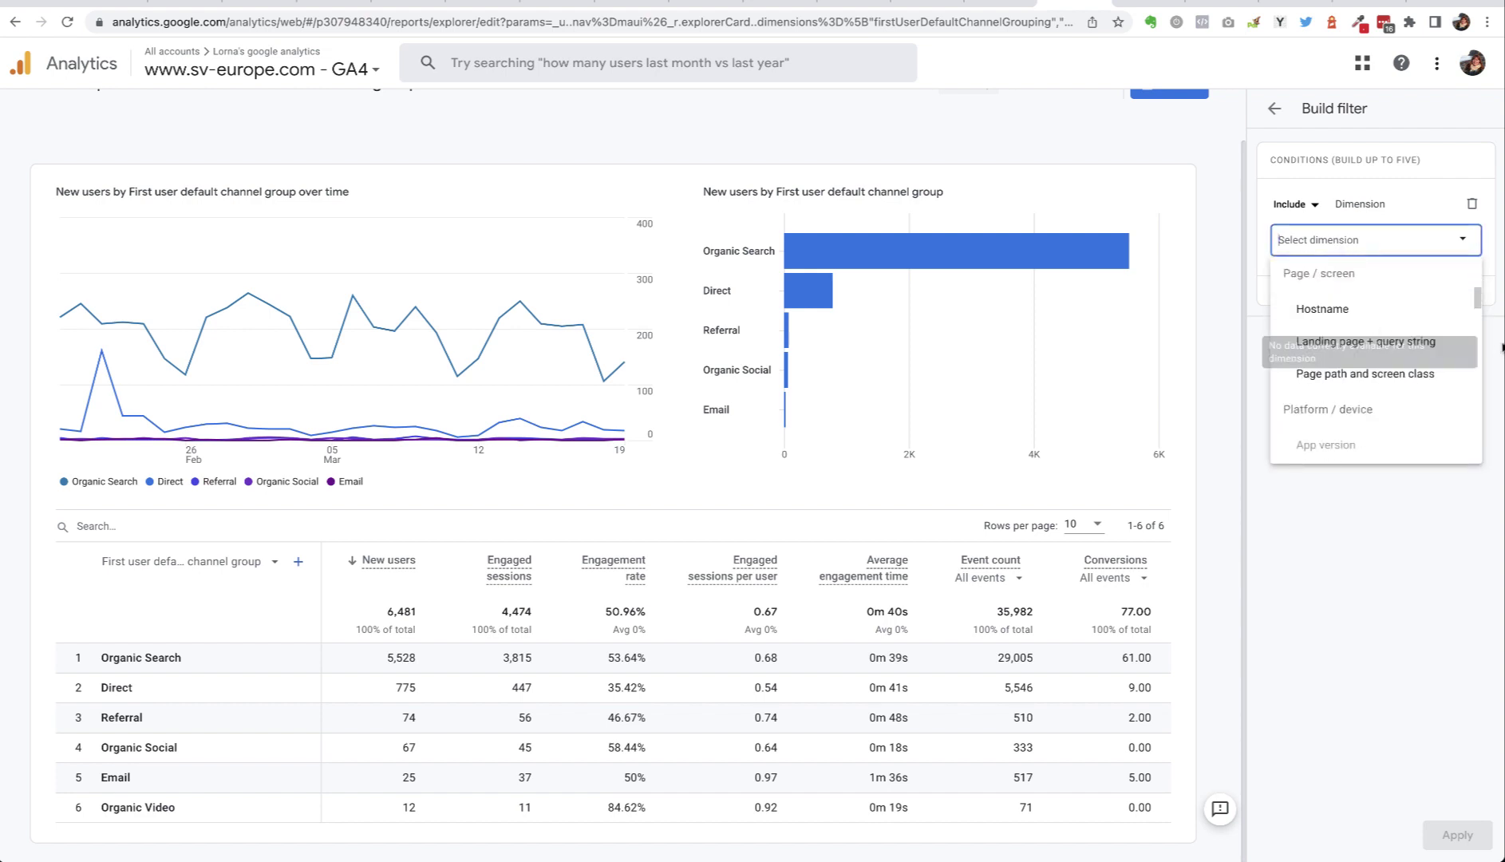
scroll(1455, 331, "down", 3)
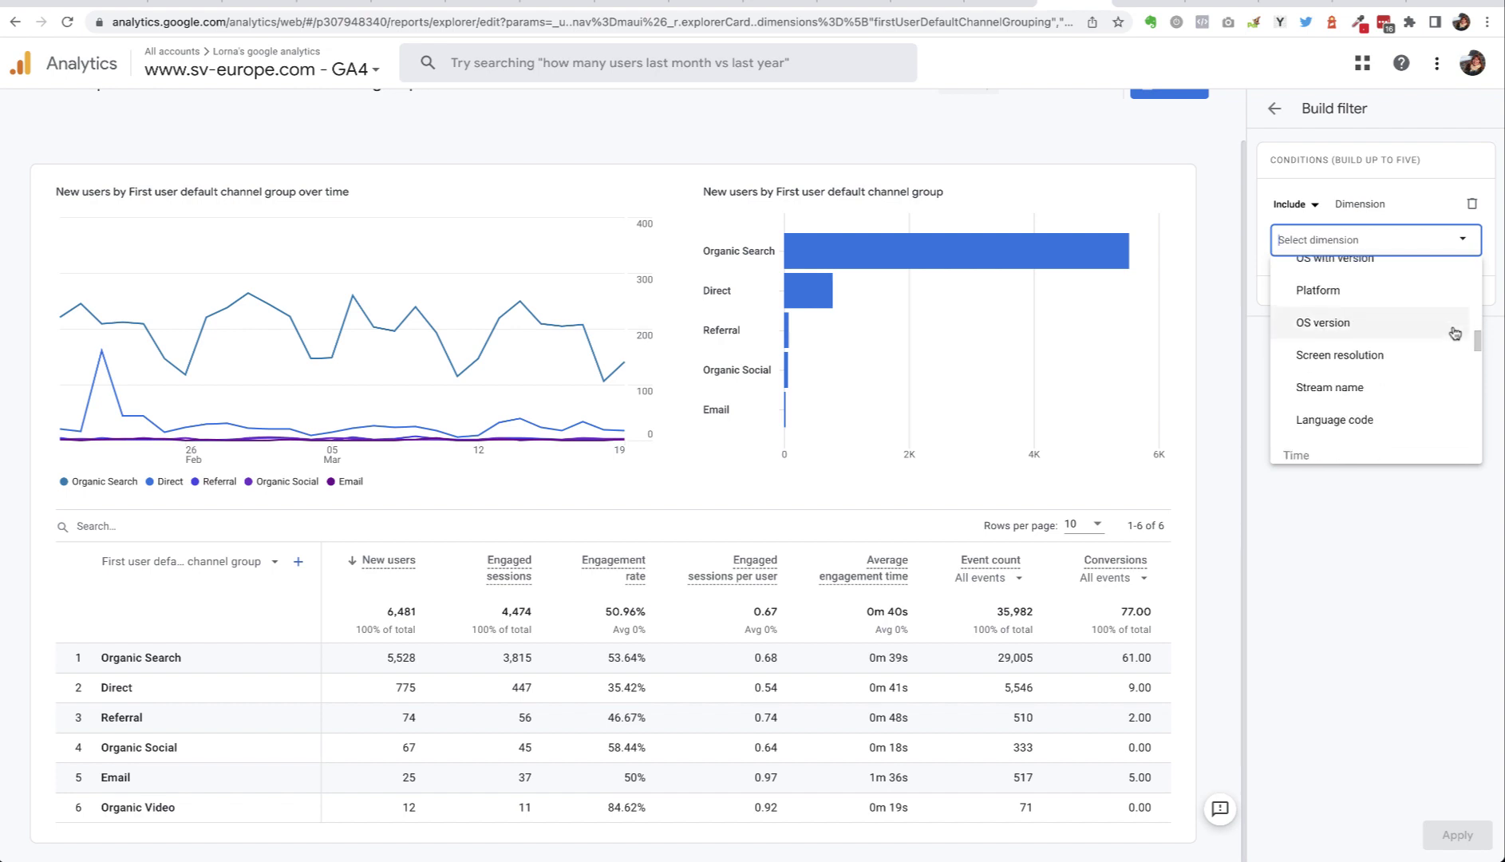
scroll(1455, 332, "up", 3)
scroll(1455, 333, "up", 2)
scroll(1455, 332, "up", 2)
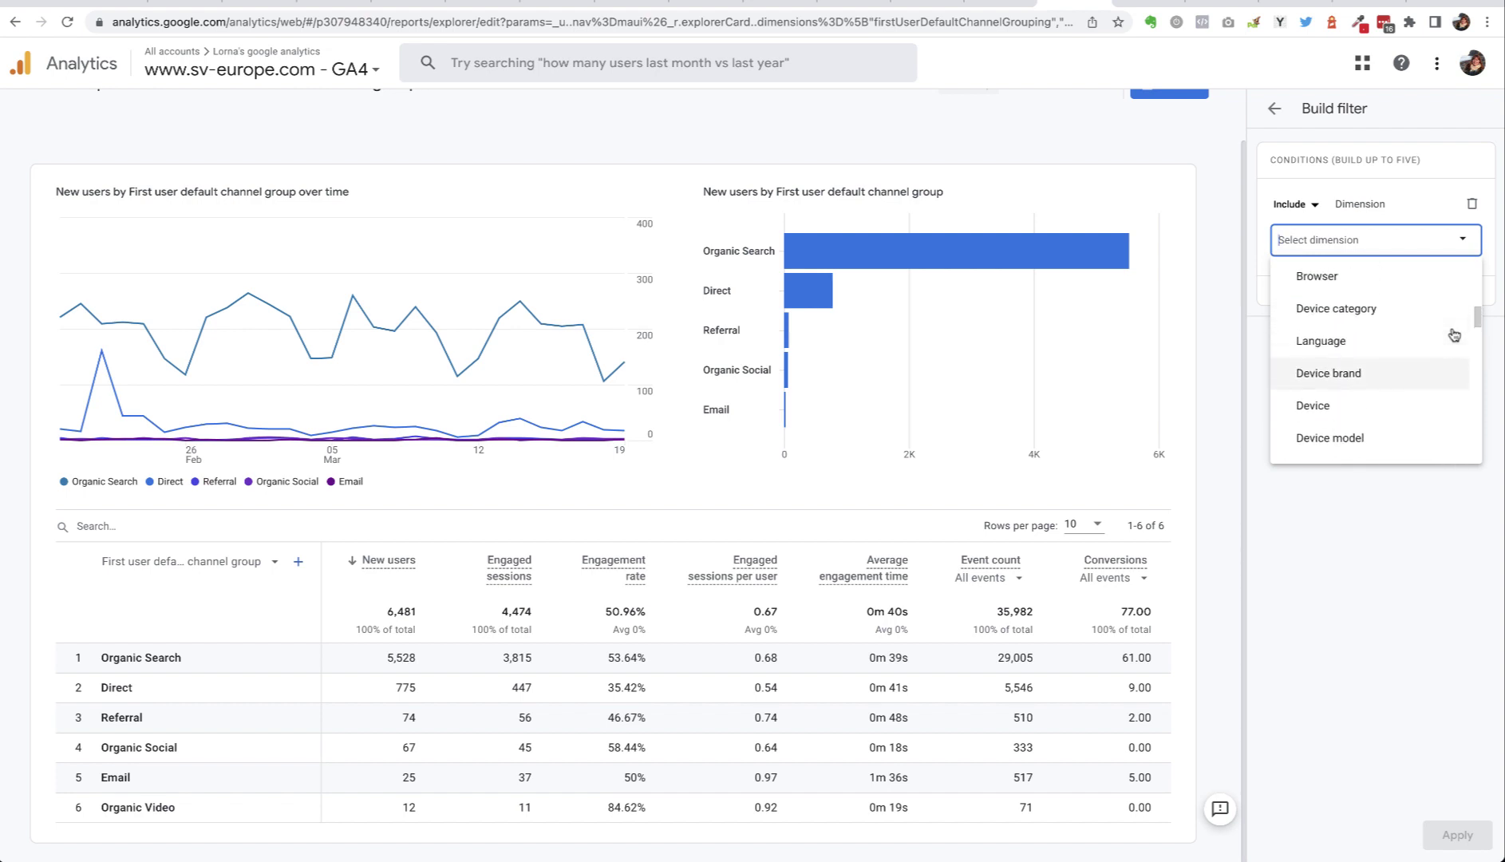
left_click(1323, 296)
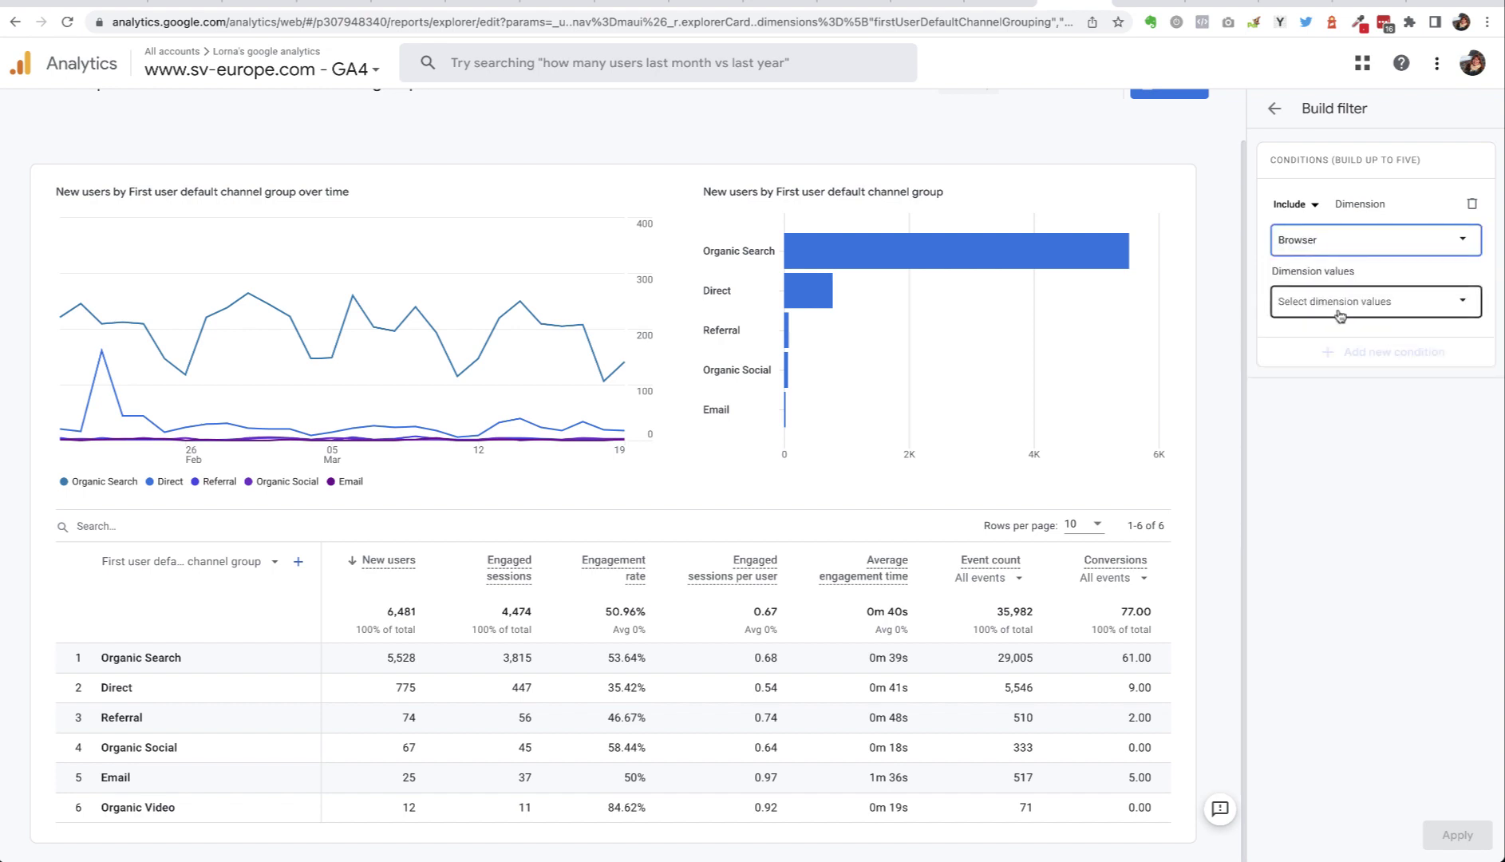
left_click(1339, 306)
left_click(1299, 335)
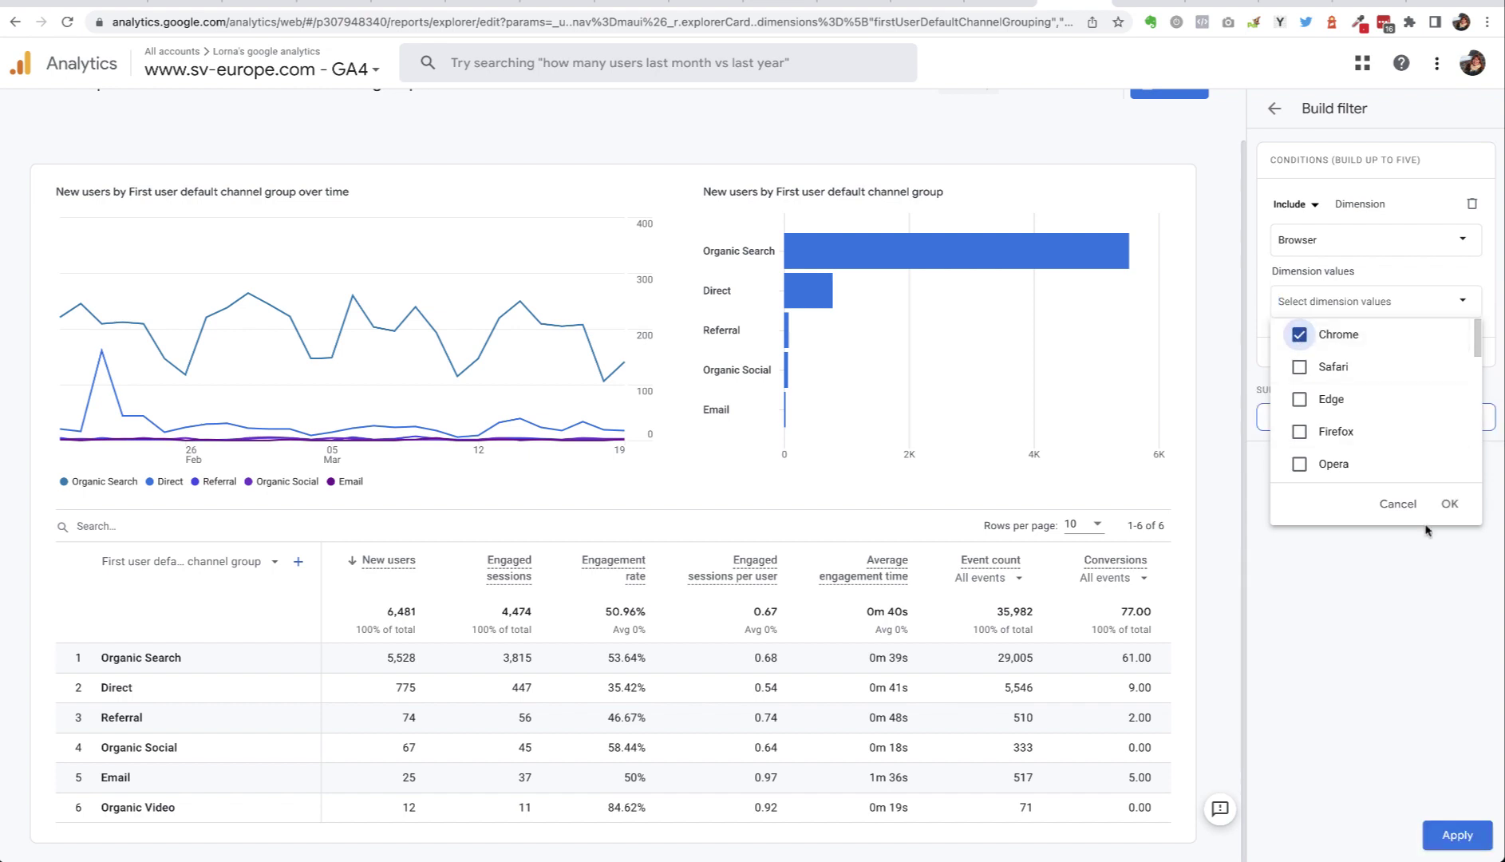
left_click(1450, 505)
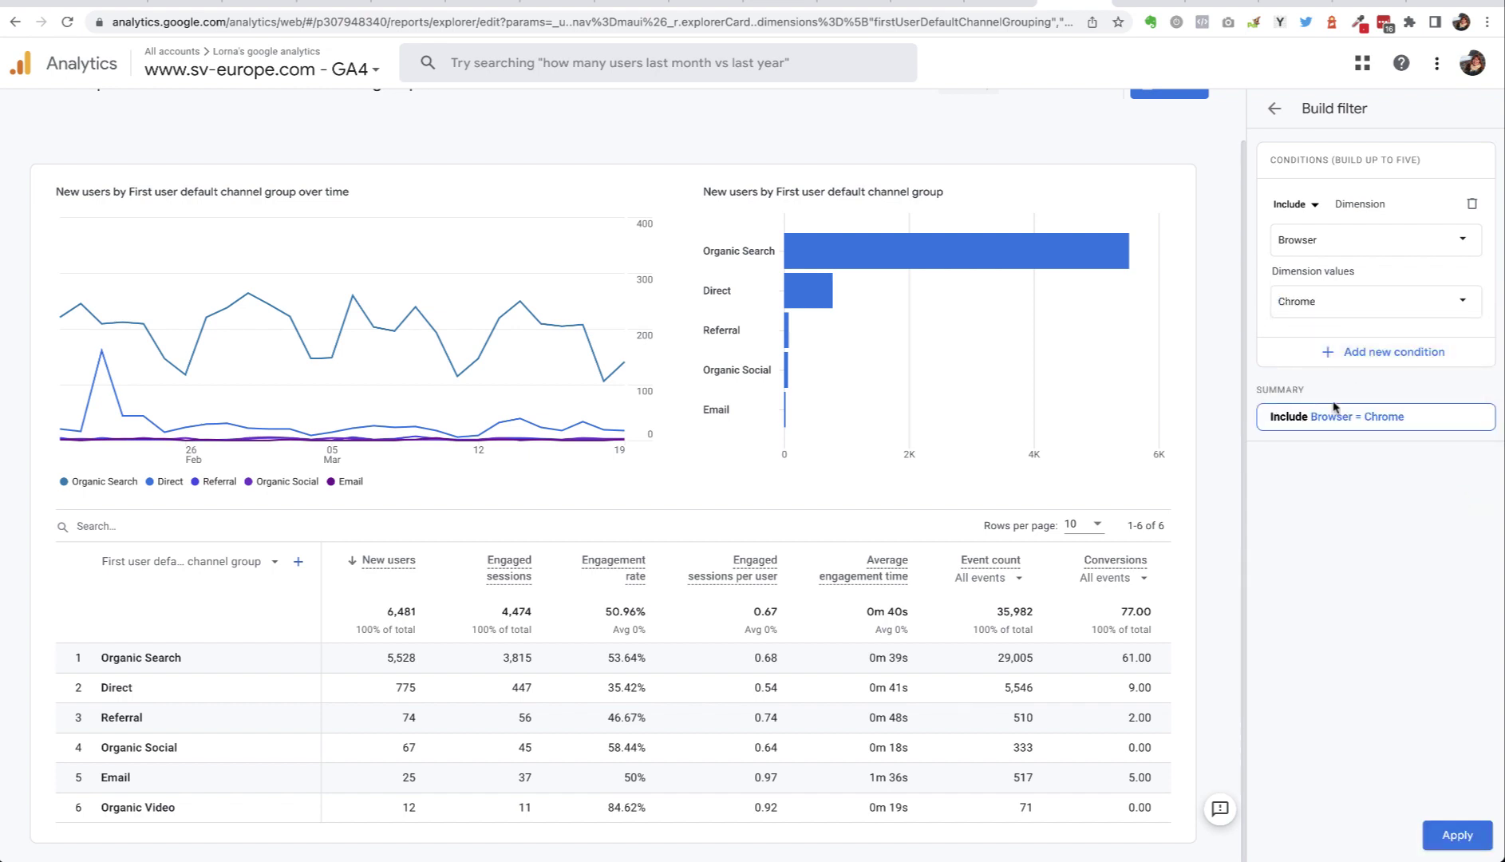
Apply the Browser = Chrome filter to the report, and remove that filter again
left_click(1466, 833)
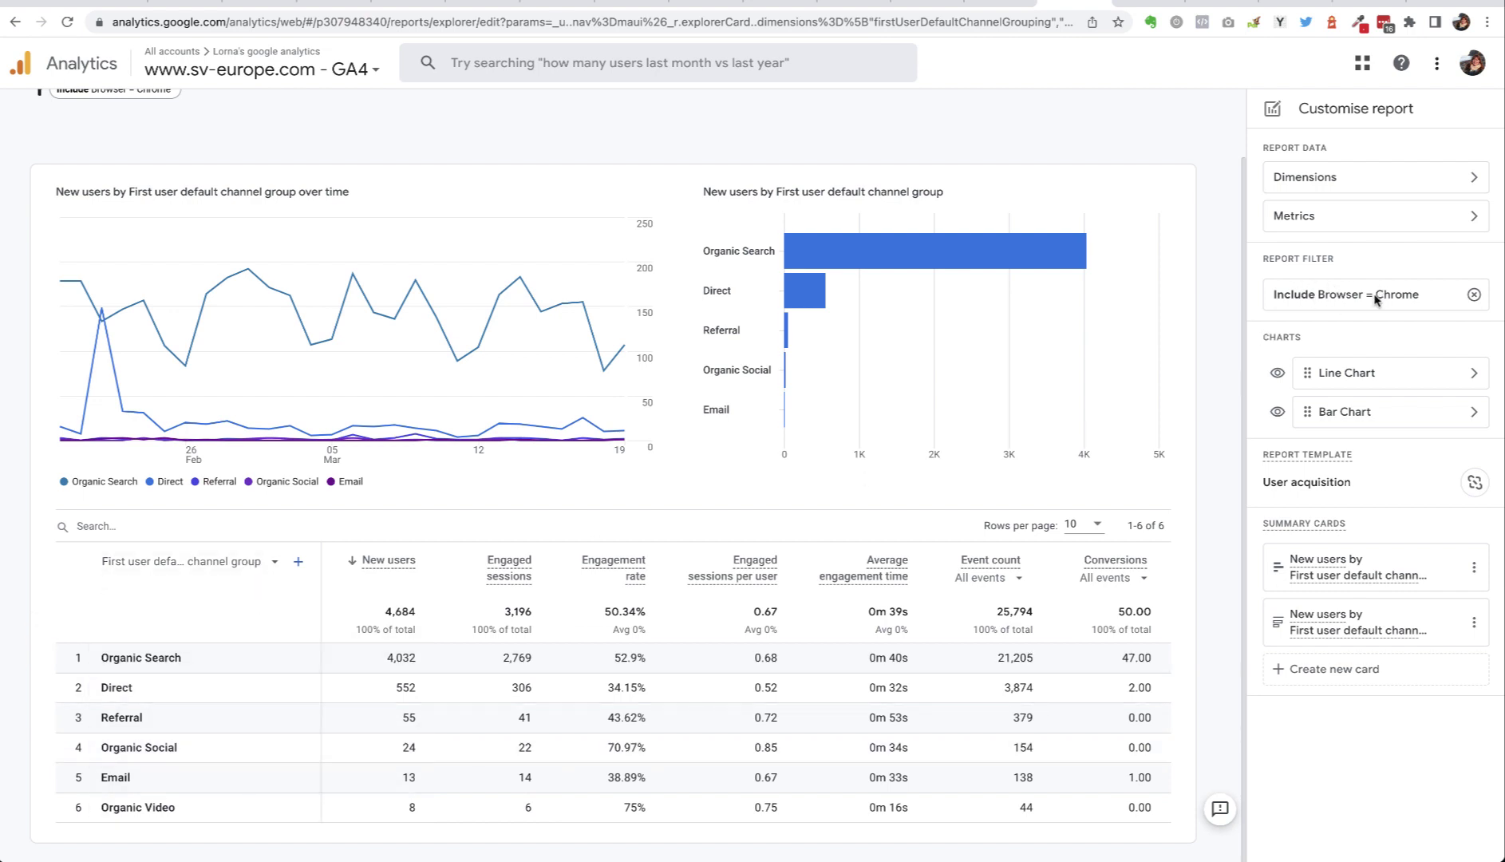
left_click(1473, 297)
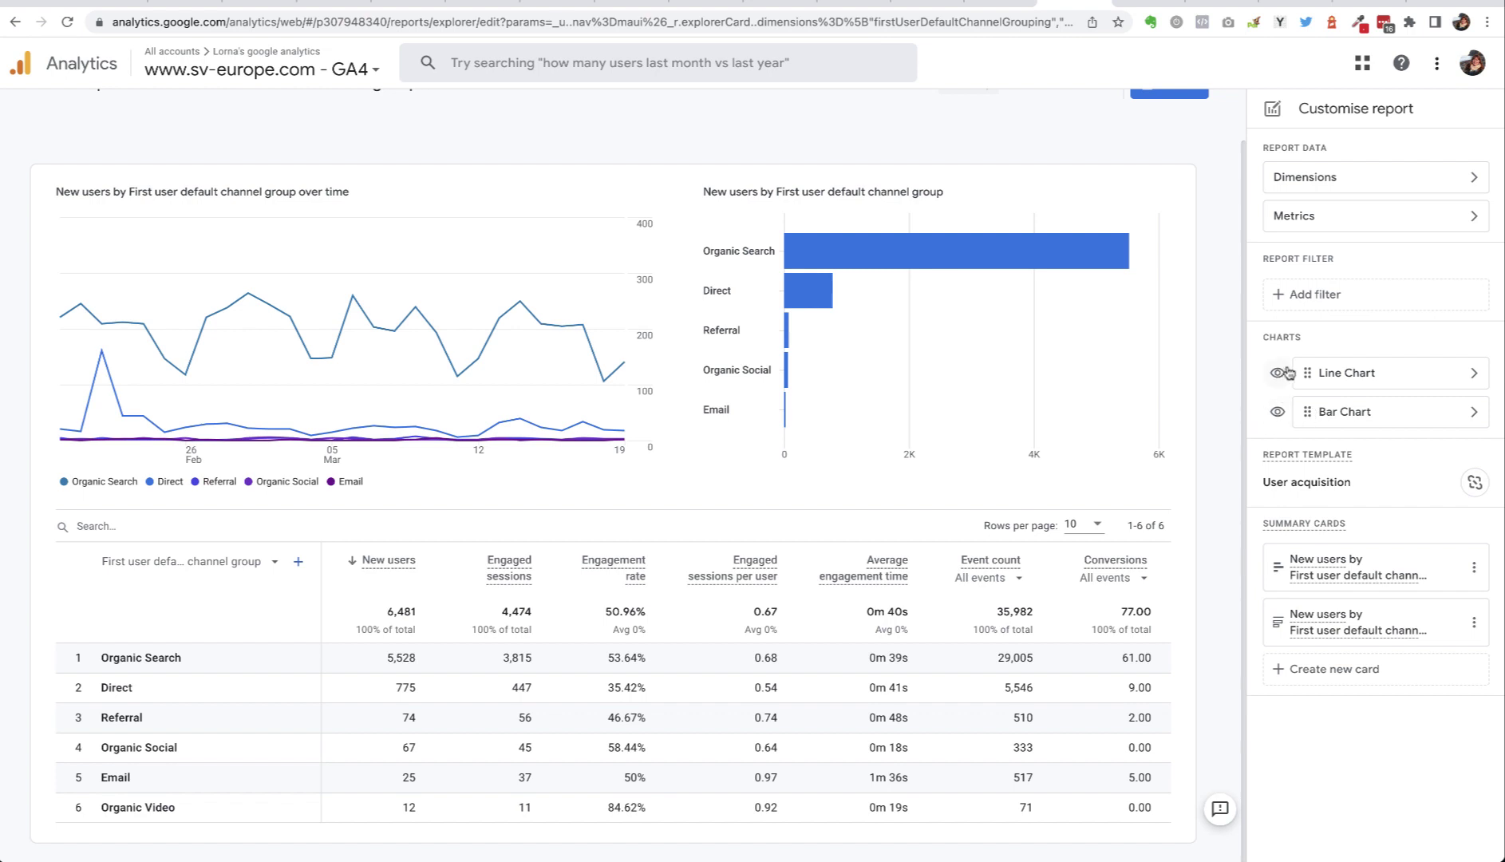
Hide the report's bar chart and show it again, and check which chart types are available for it
left_click(1276, 413)
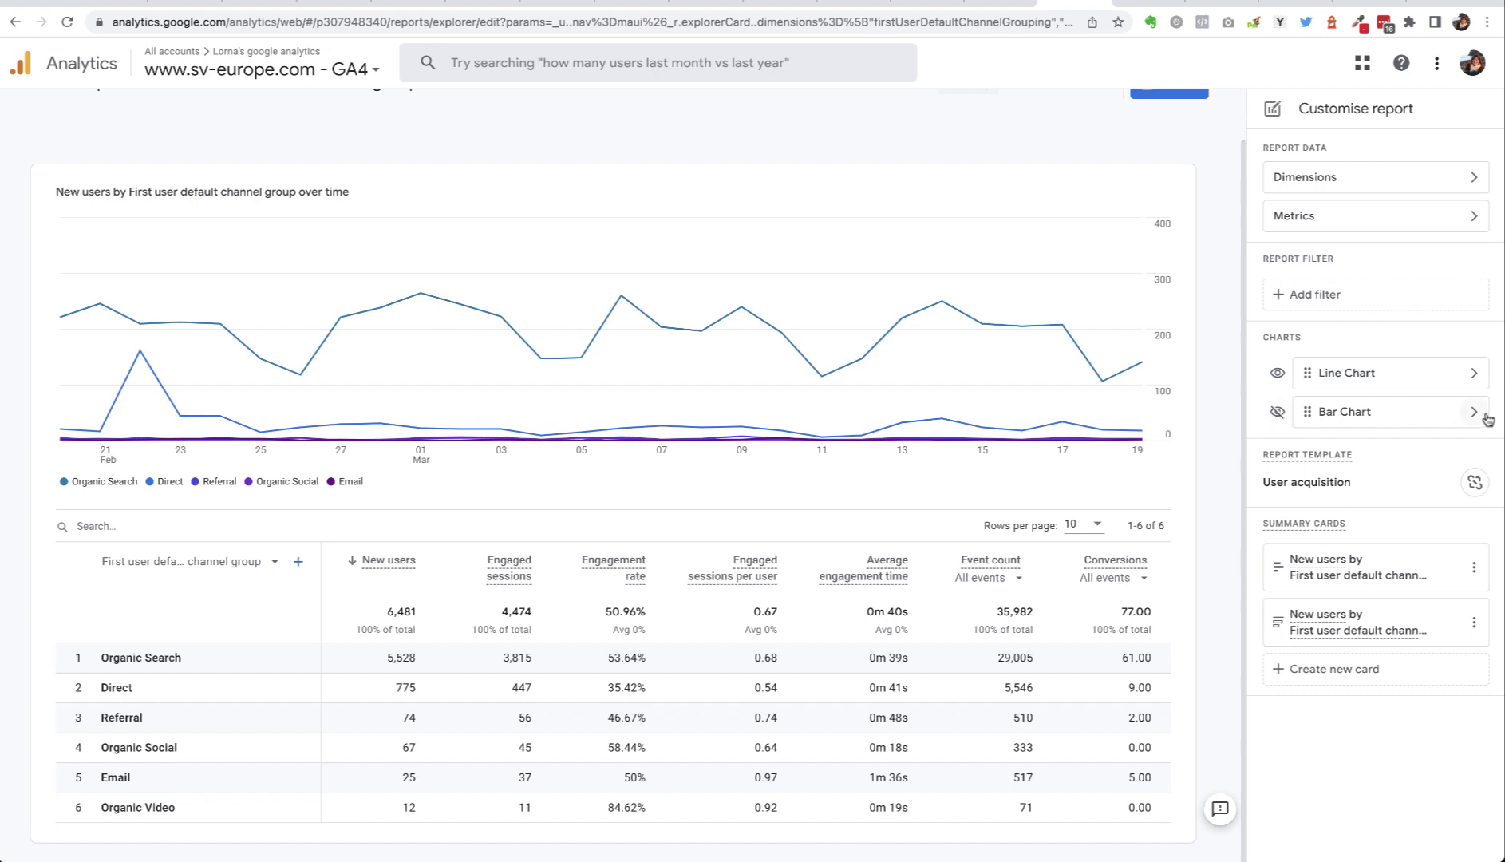
left_click(1276, 411)
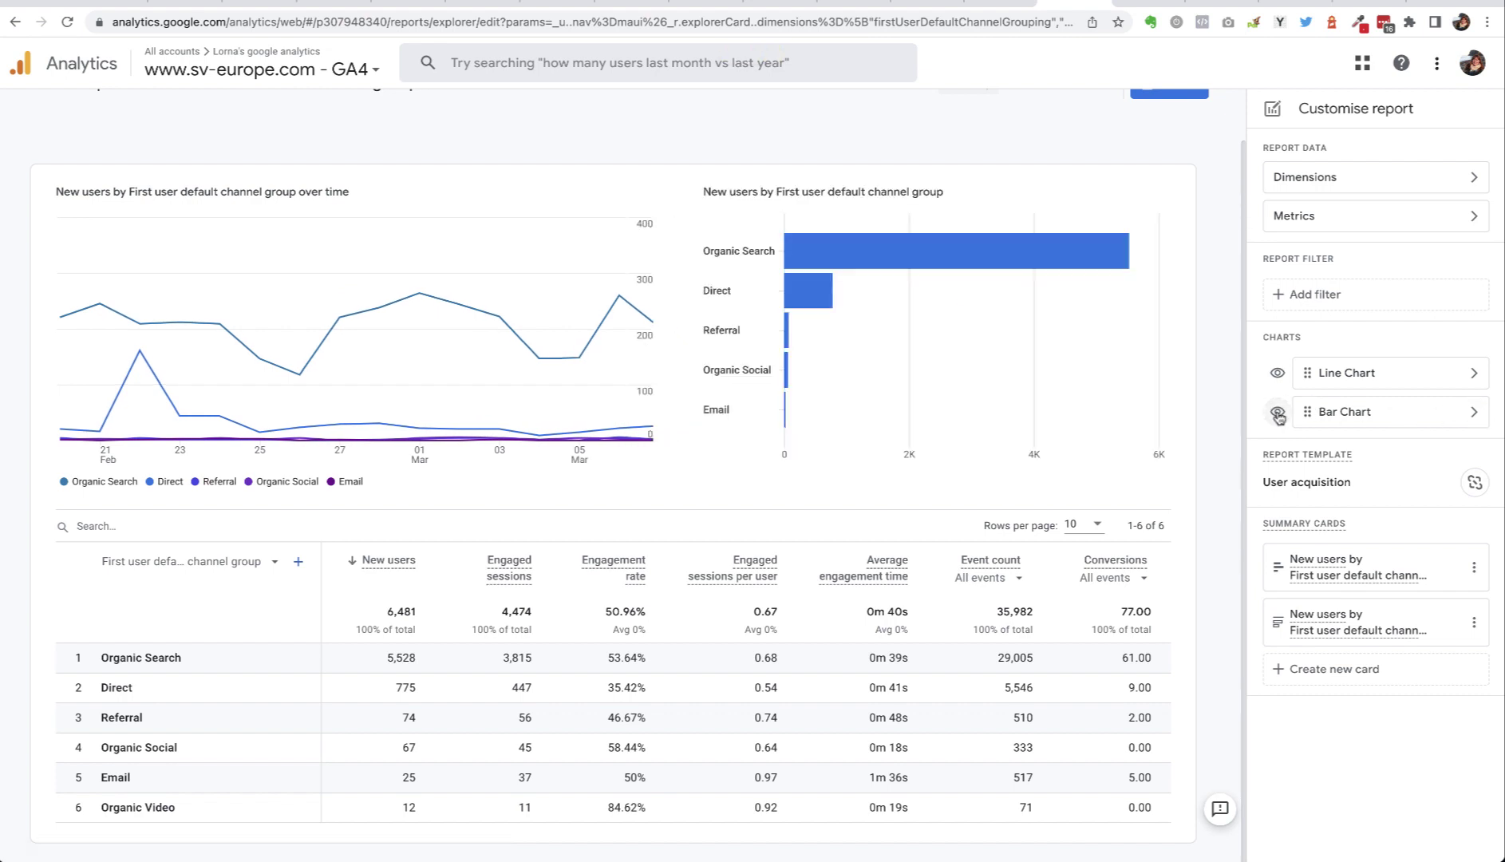
left_click(1473, 413)
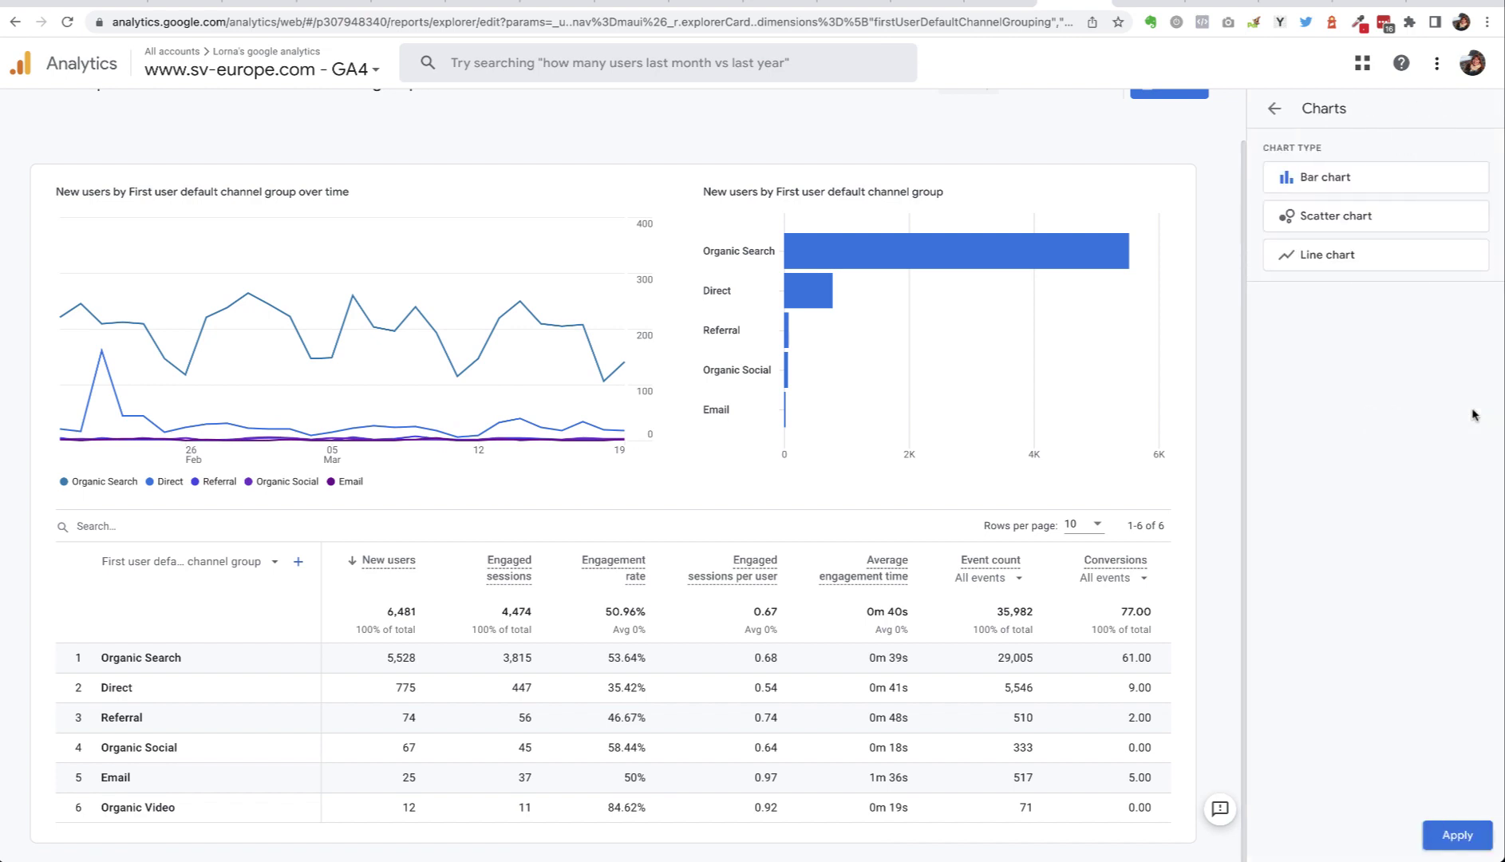
left_click(1275, 109)
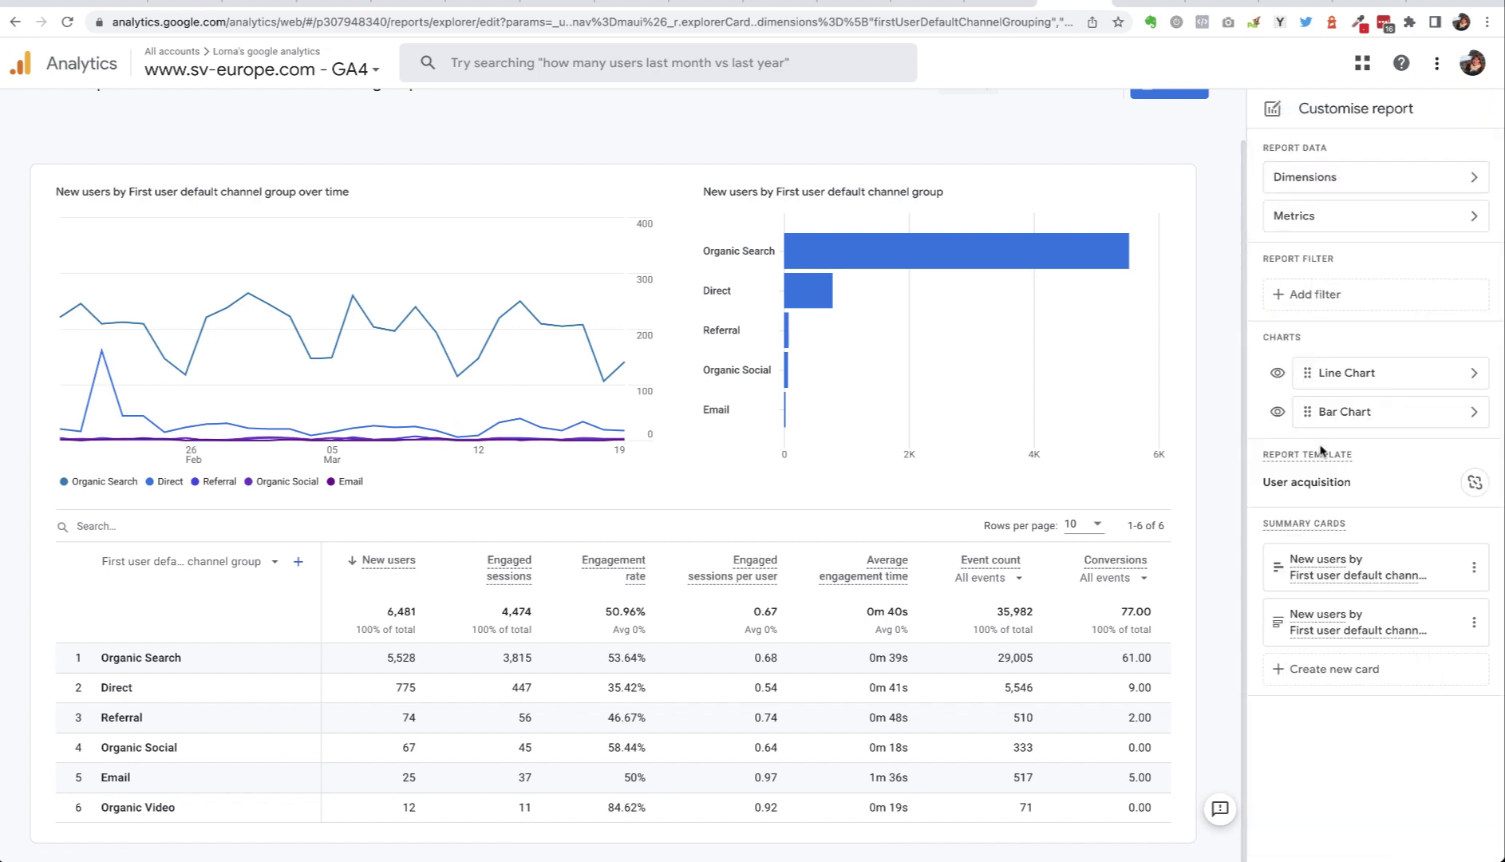
left_click(1477, 413)
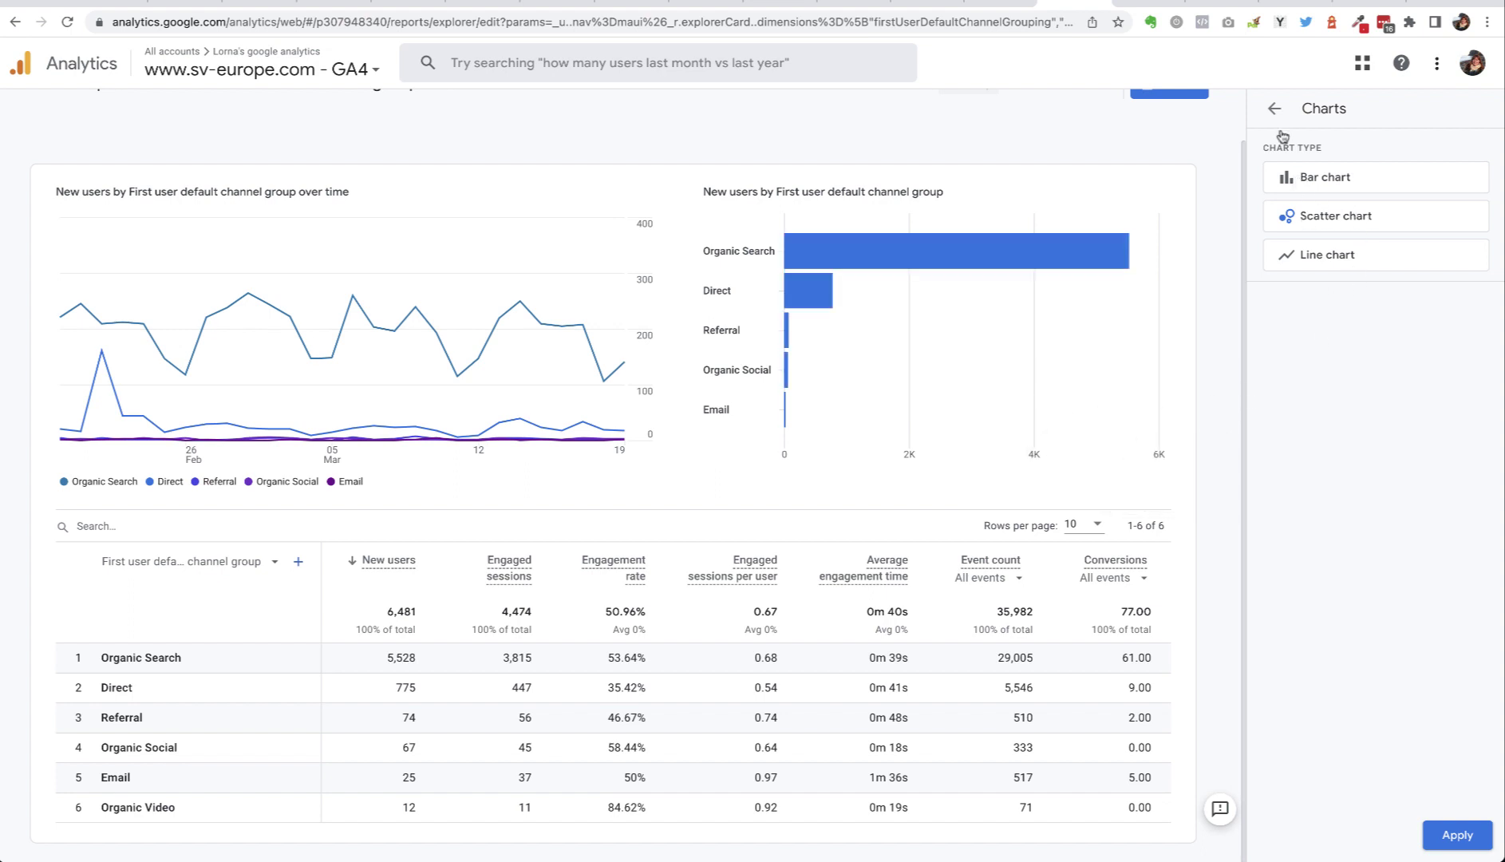
left_click(1275, 107)
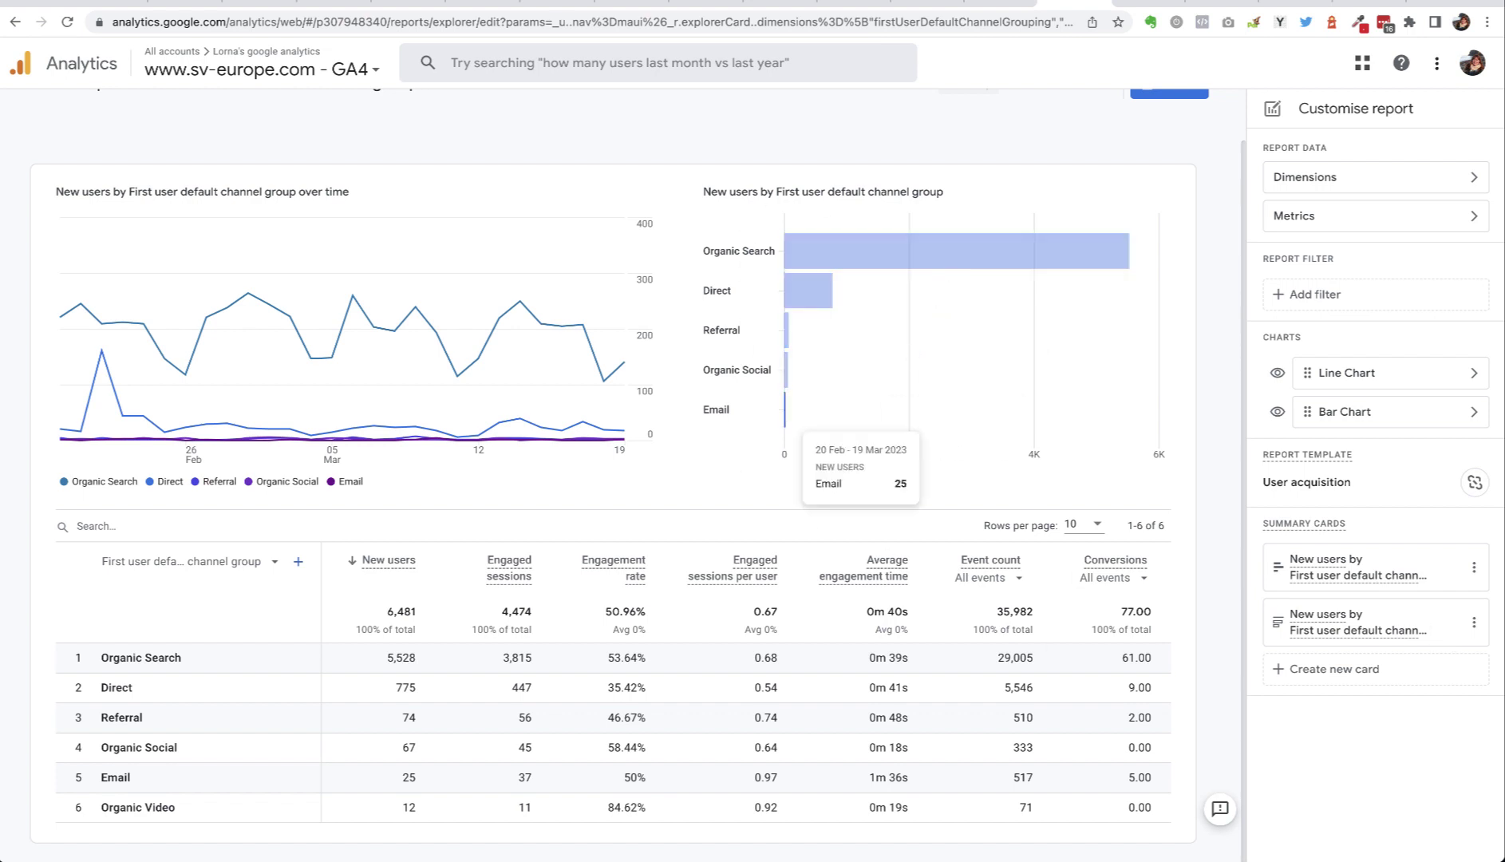
Open the first New users summary card for editing, review its dimensions, metrics and visualisation, and close the card editor
scroll(531, 363, "up", 1)
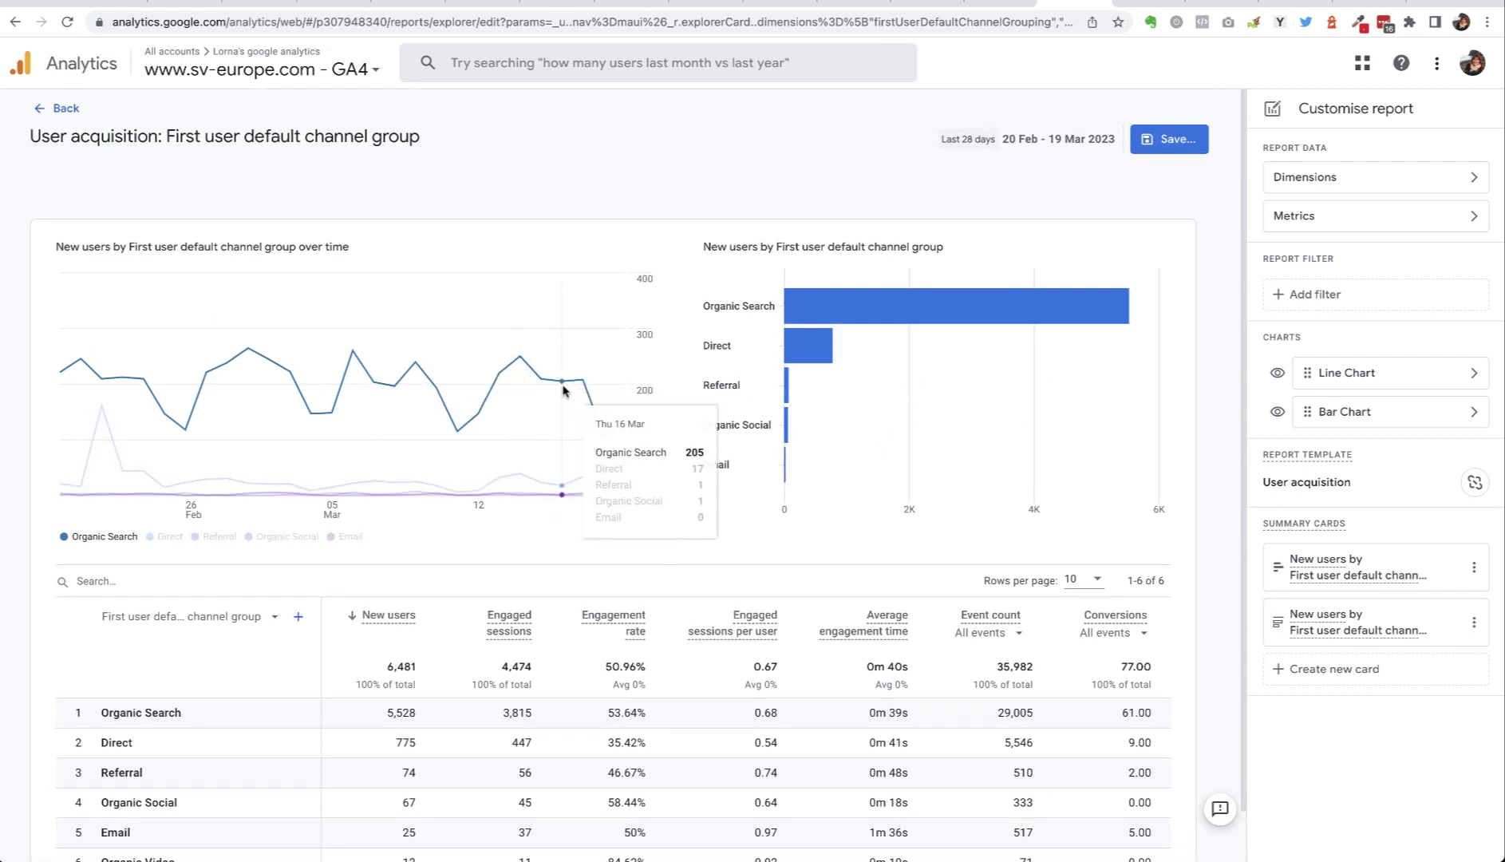
scroll(575, 383, "down", 1)
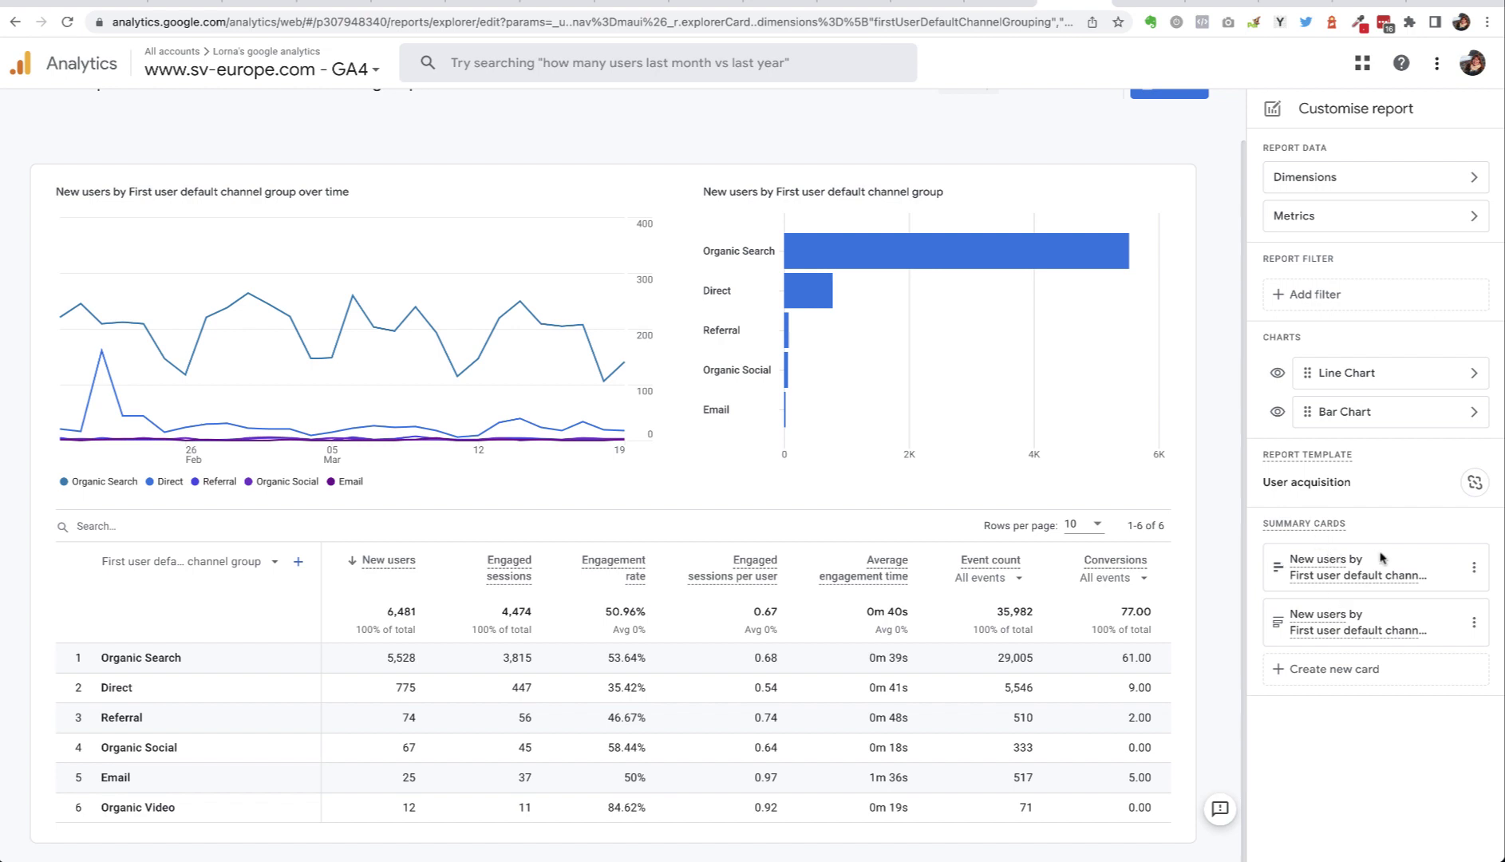
left_click(1474, 571)
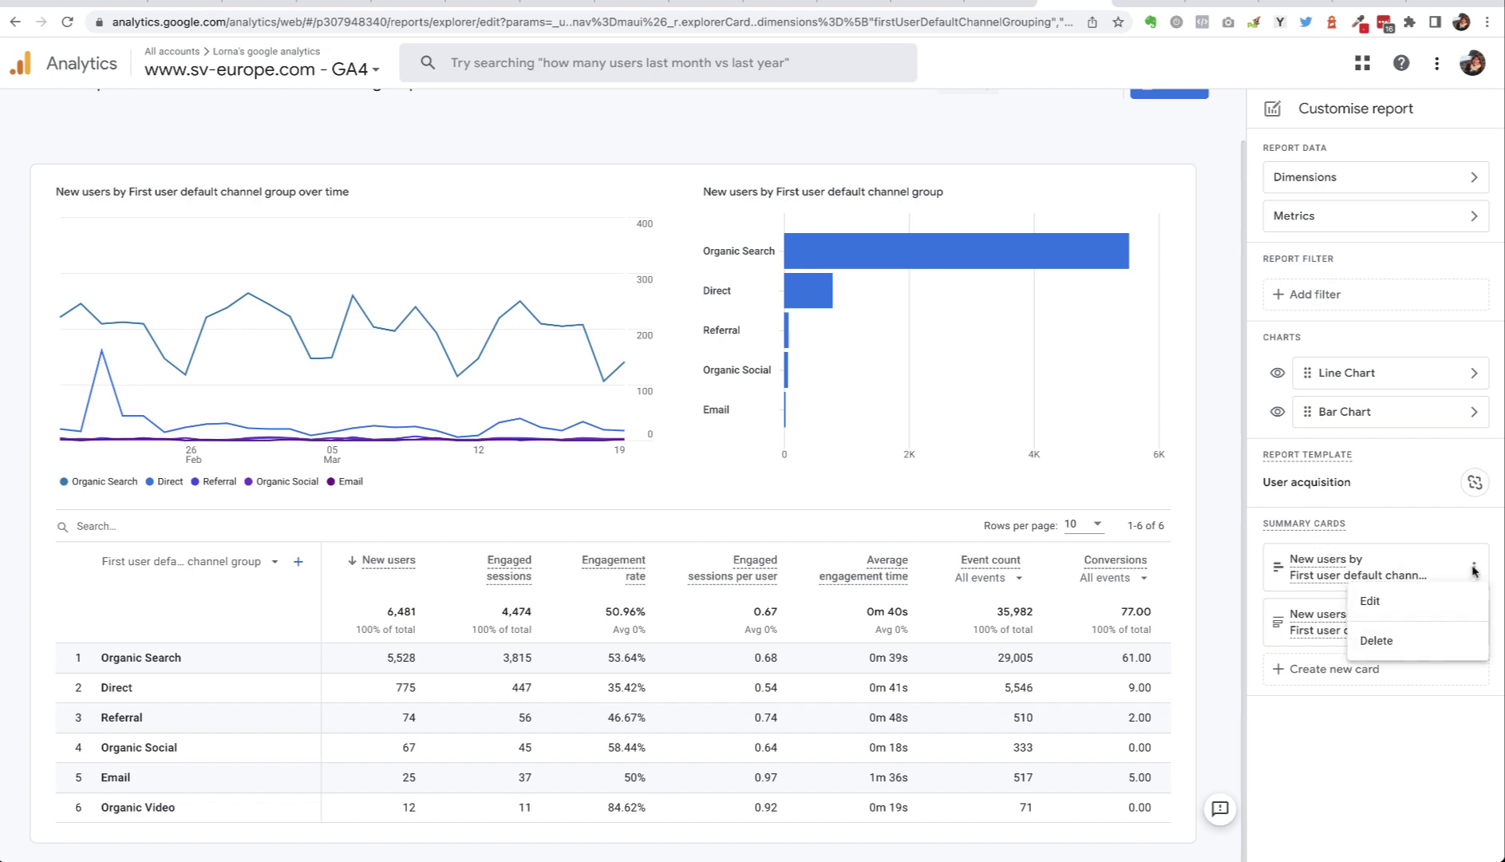
left_click(1374, 603)
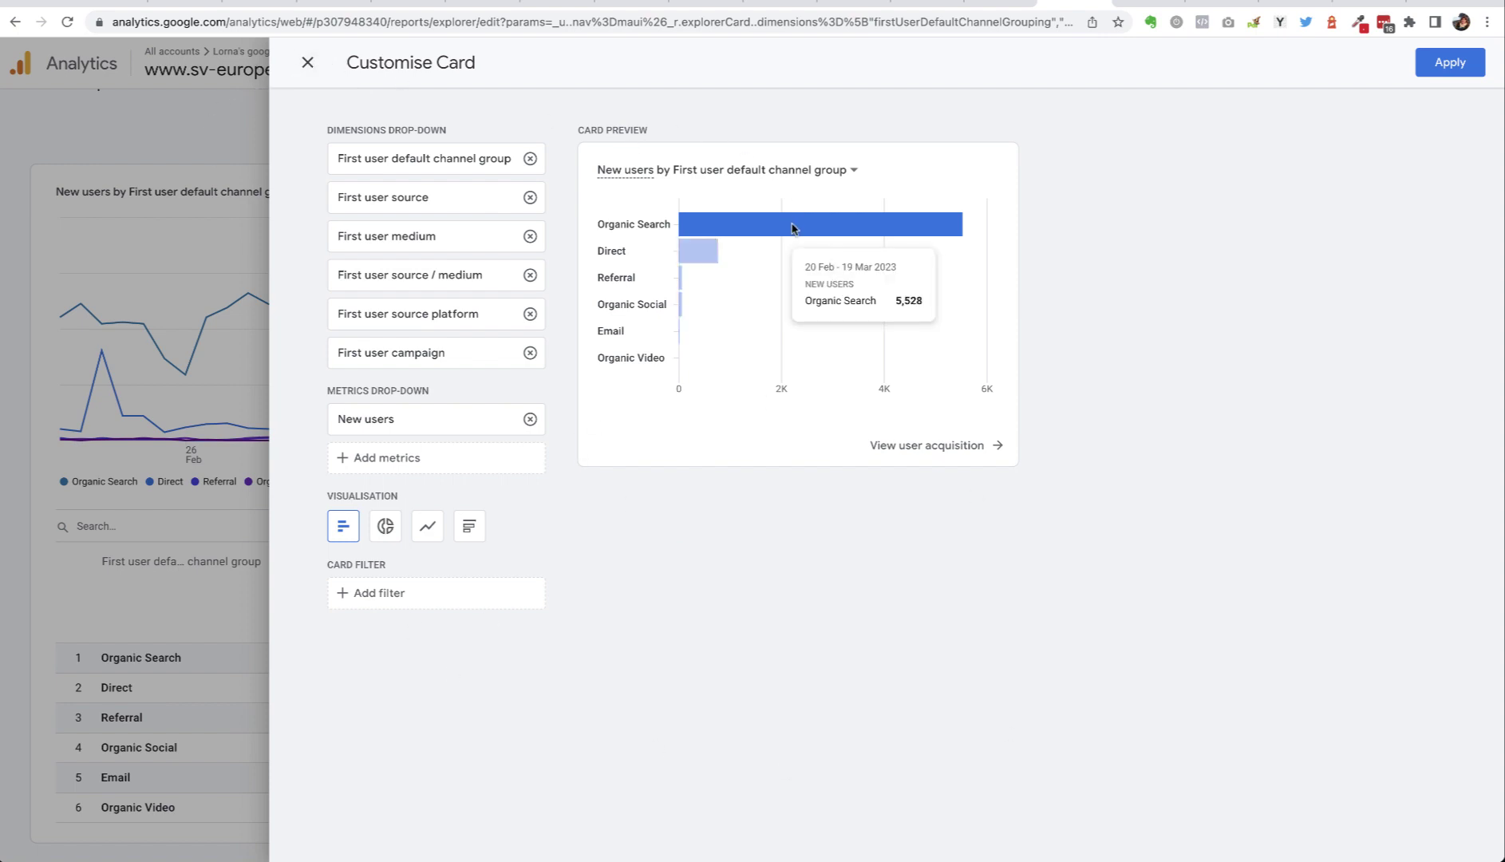
left_click(309, 63)
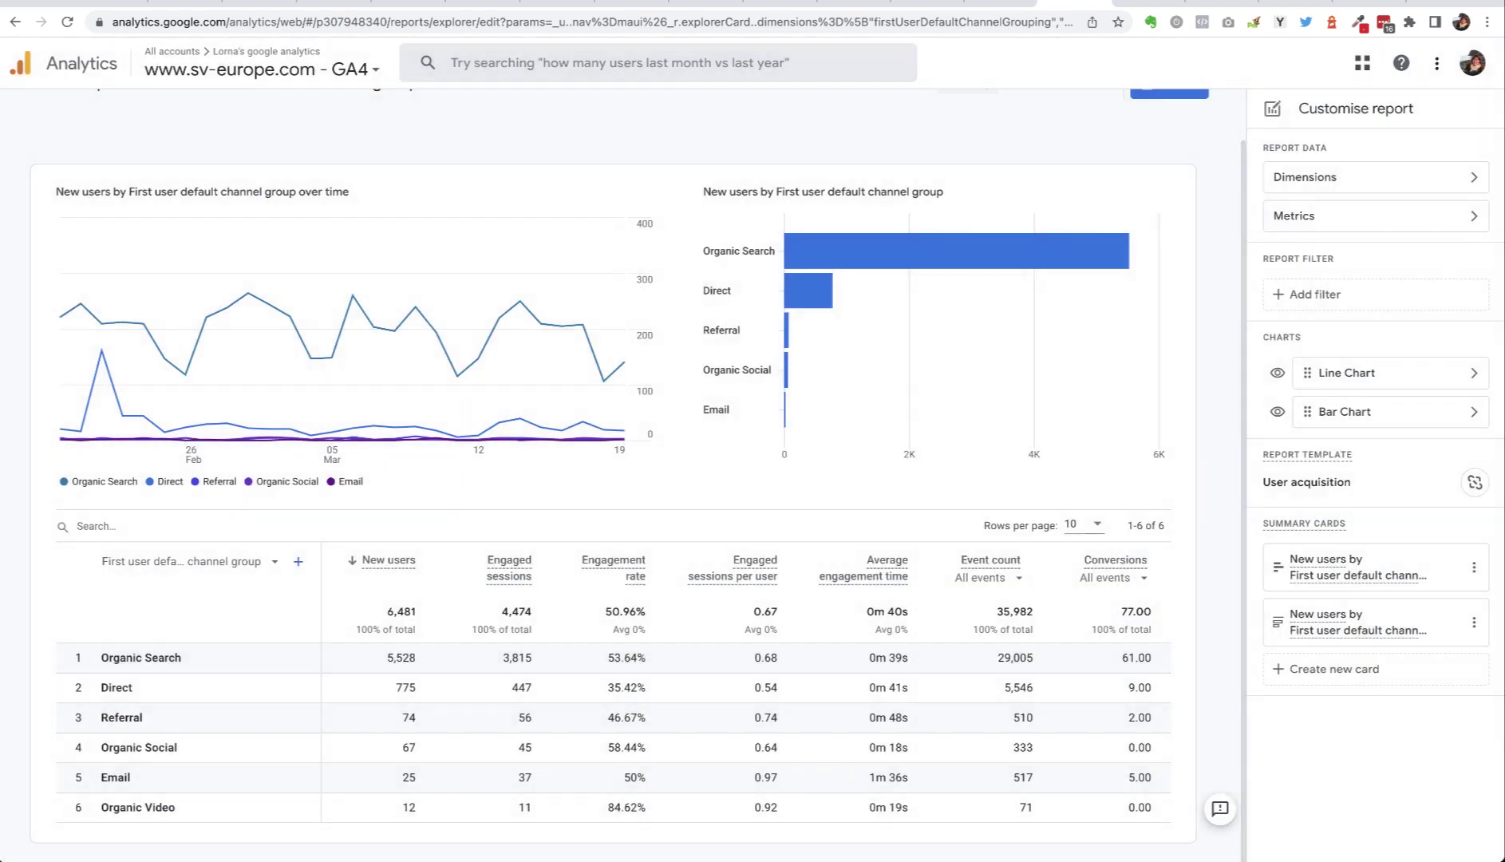
Build a new summary card showing New users by First user source as a bar chart, and close it without applying
left_click(1347, 675)
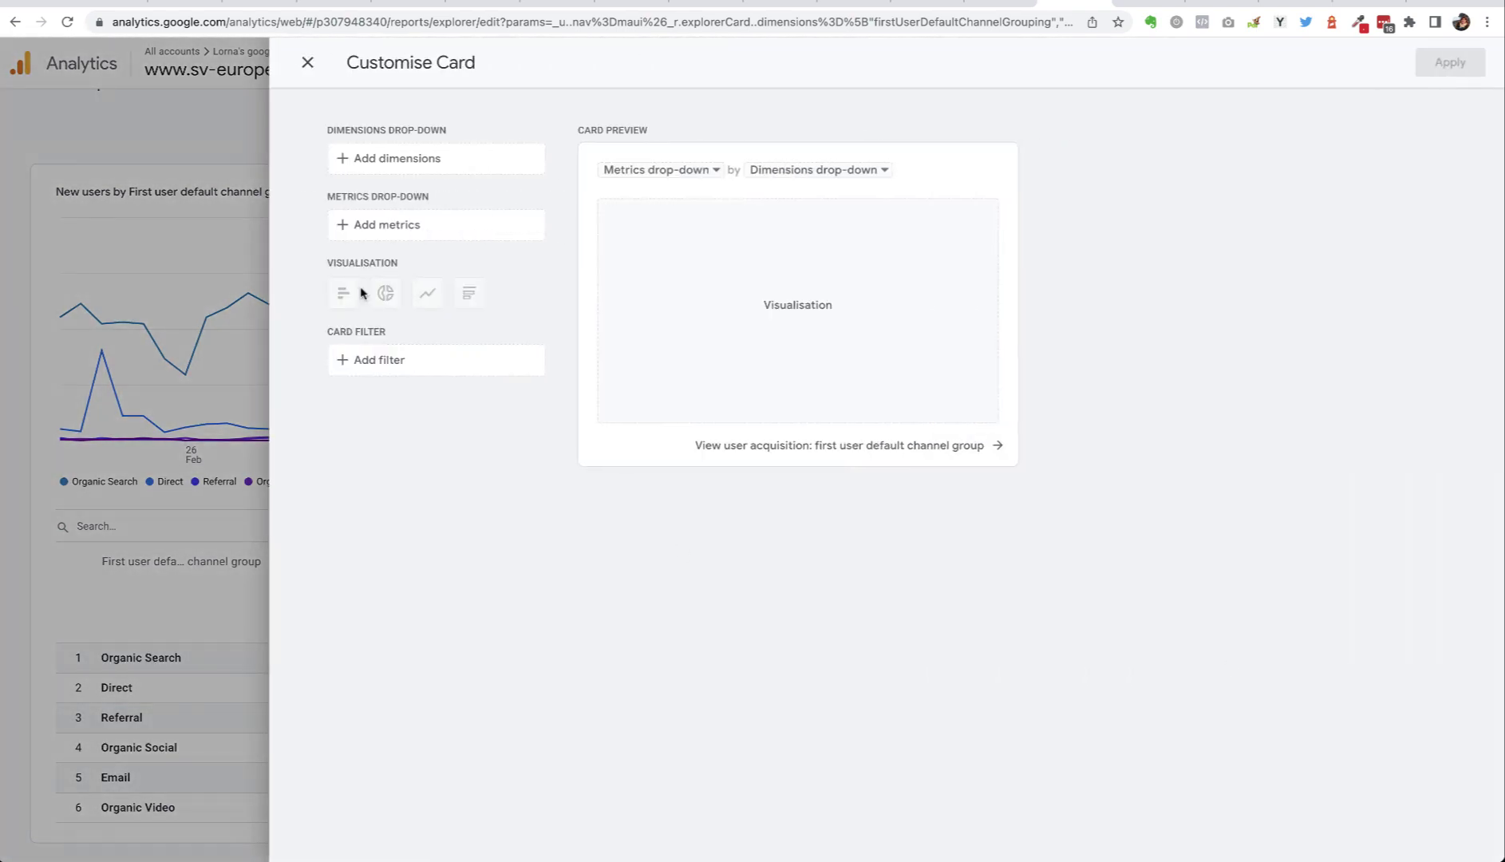
left_click(388, 157)
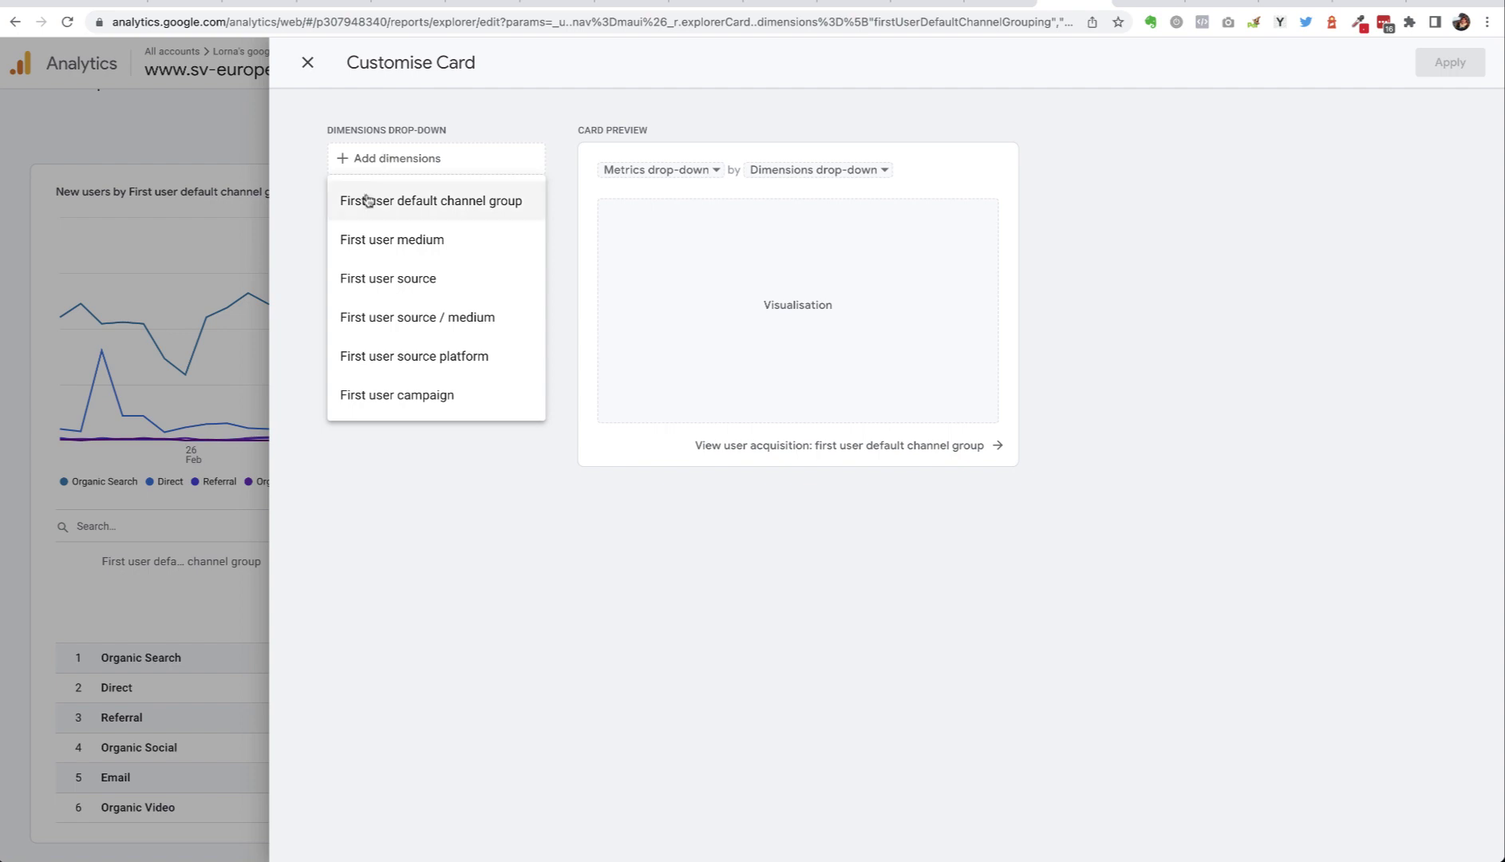
left_click(357, 277)
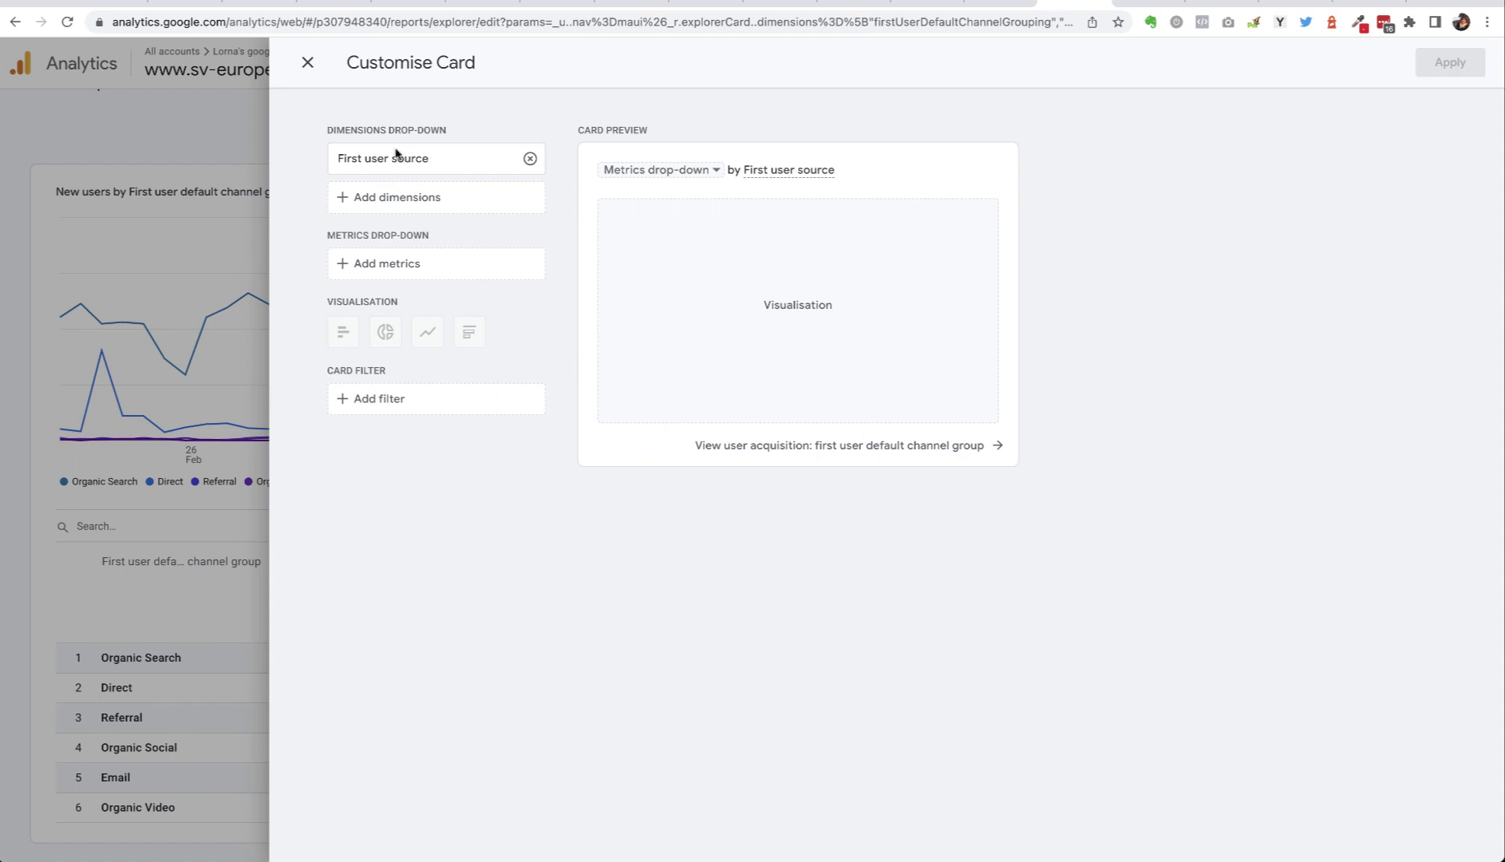
left_click(395, 264)
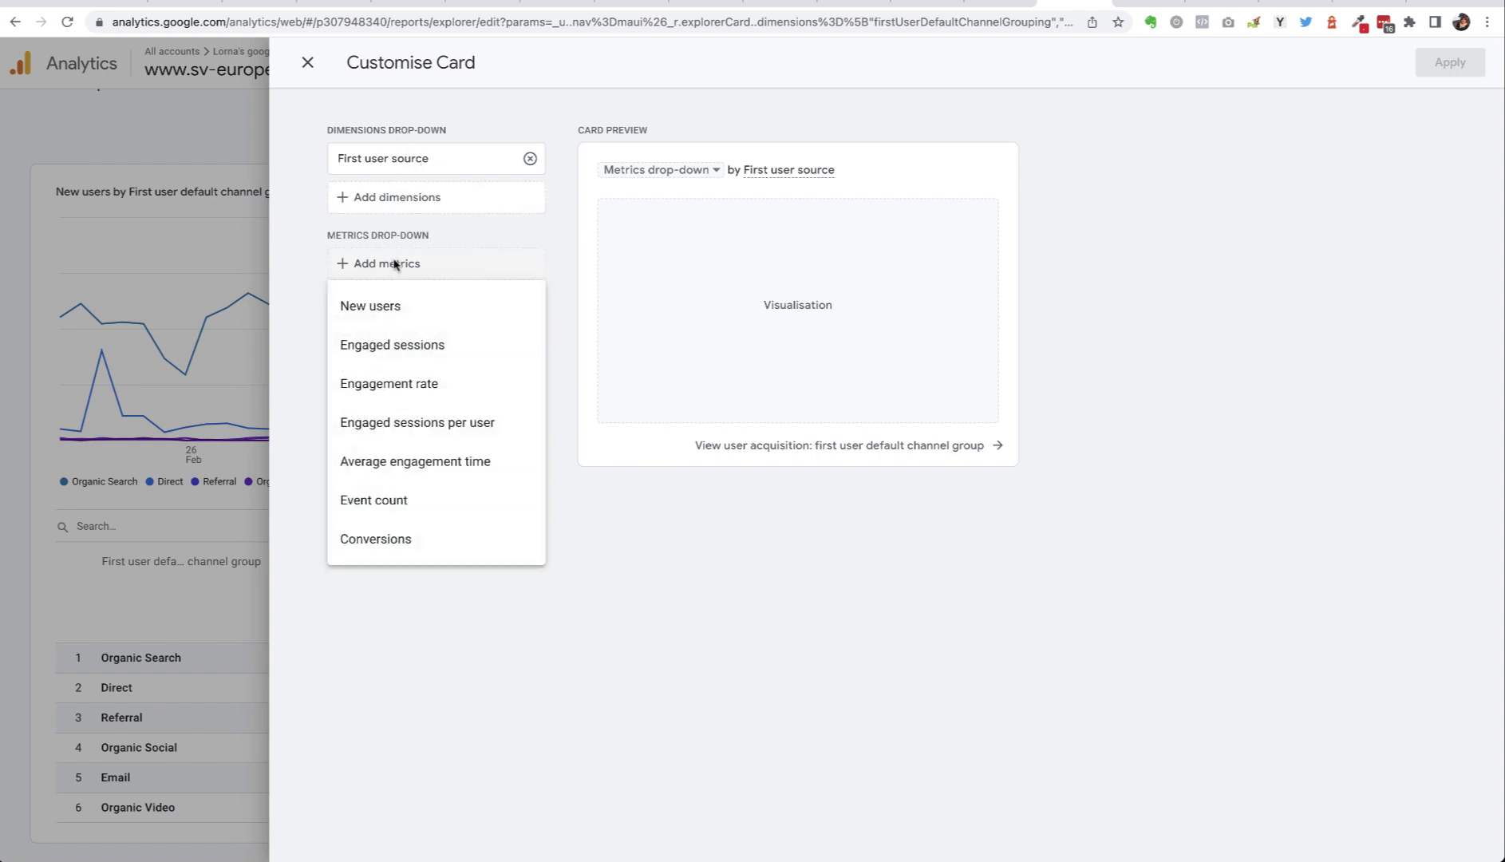
left_click(372, 308)
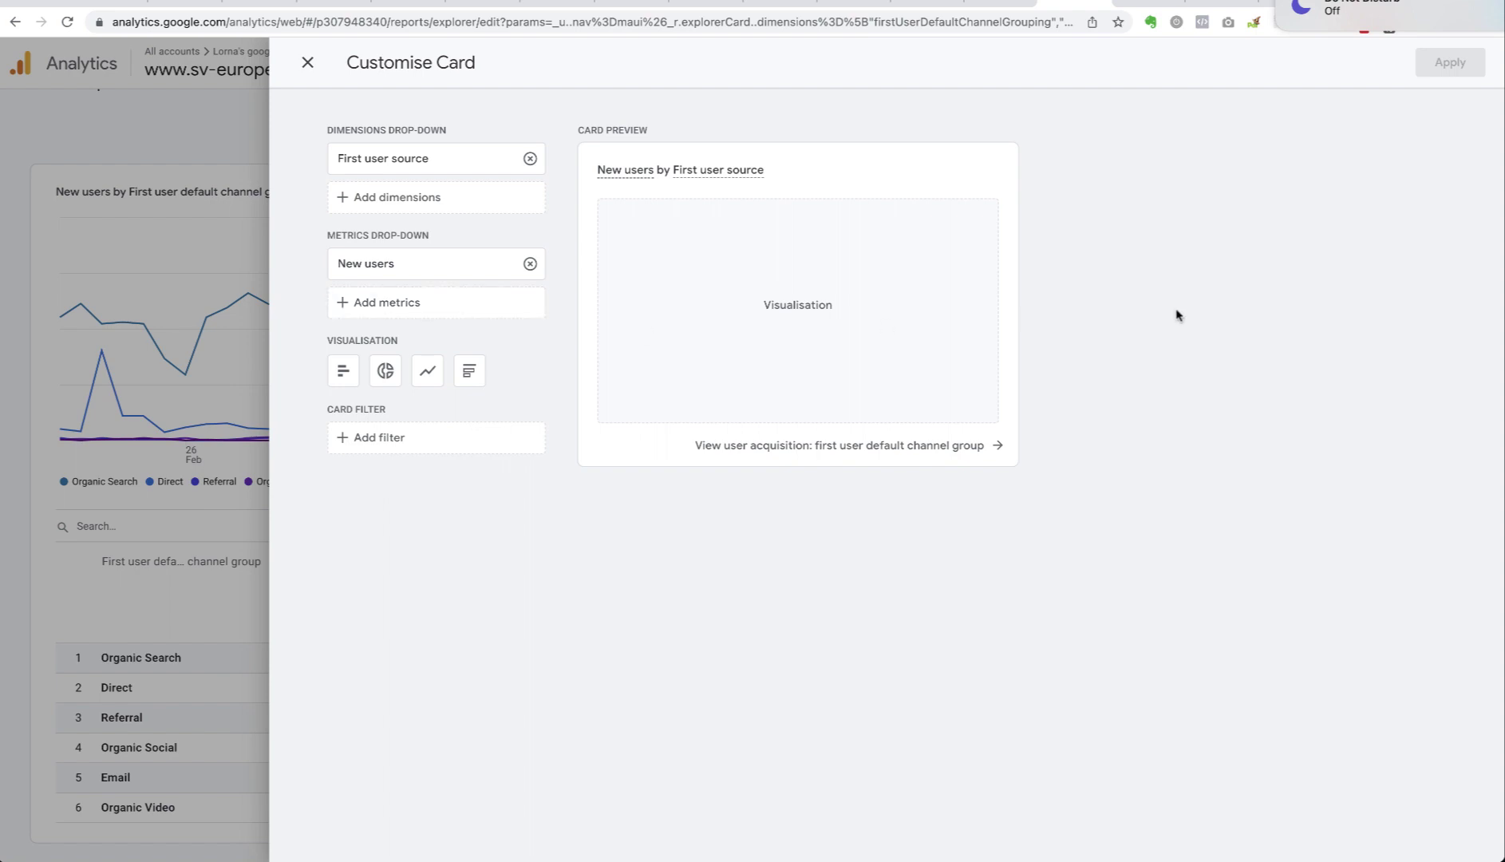
left_click(347, 376)
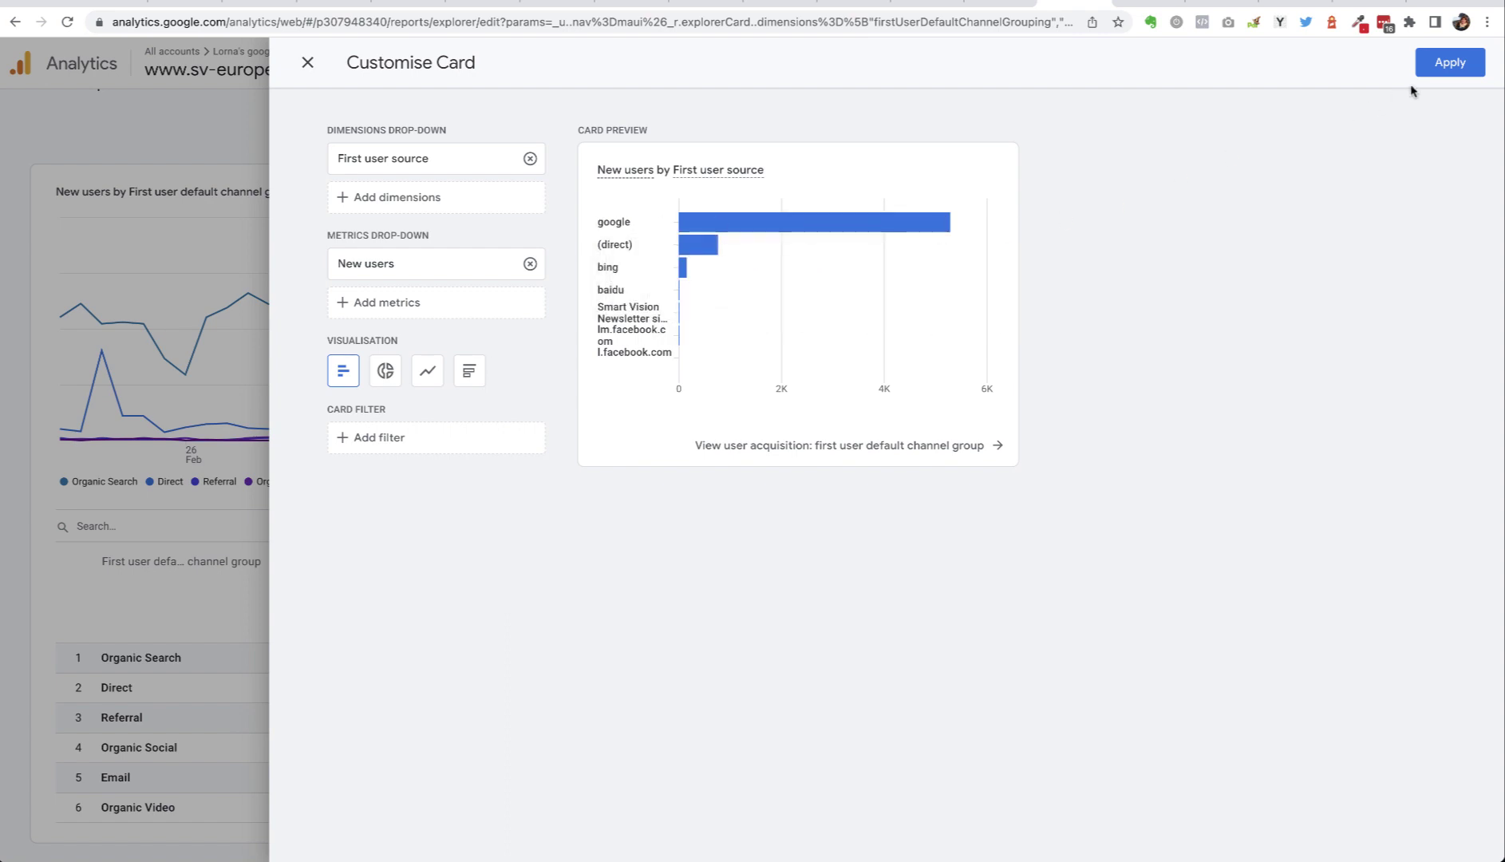
left_click(310, 62)
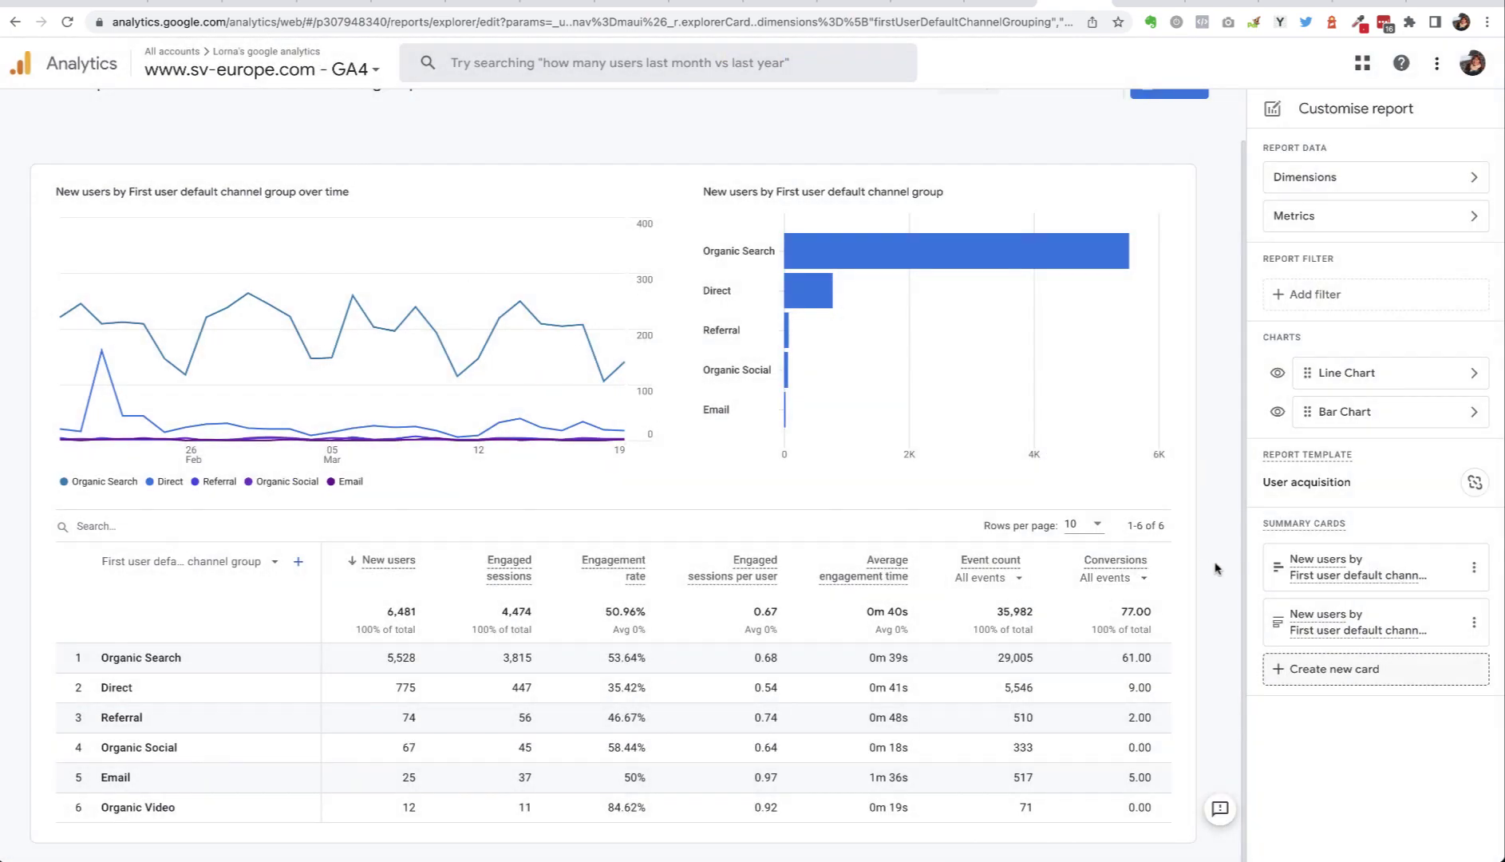
Check the save options for the customised User acquisition report, and leave its customisation, discarding the unsaved changes
scroll(1197, 444, "up", 1)
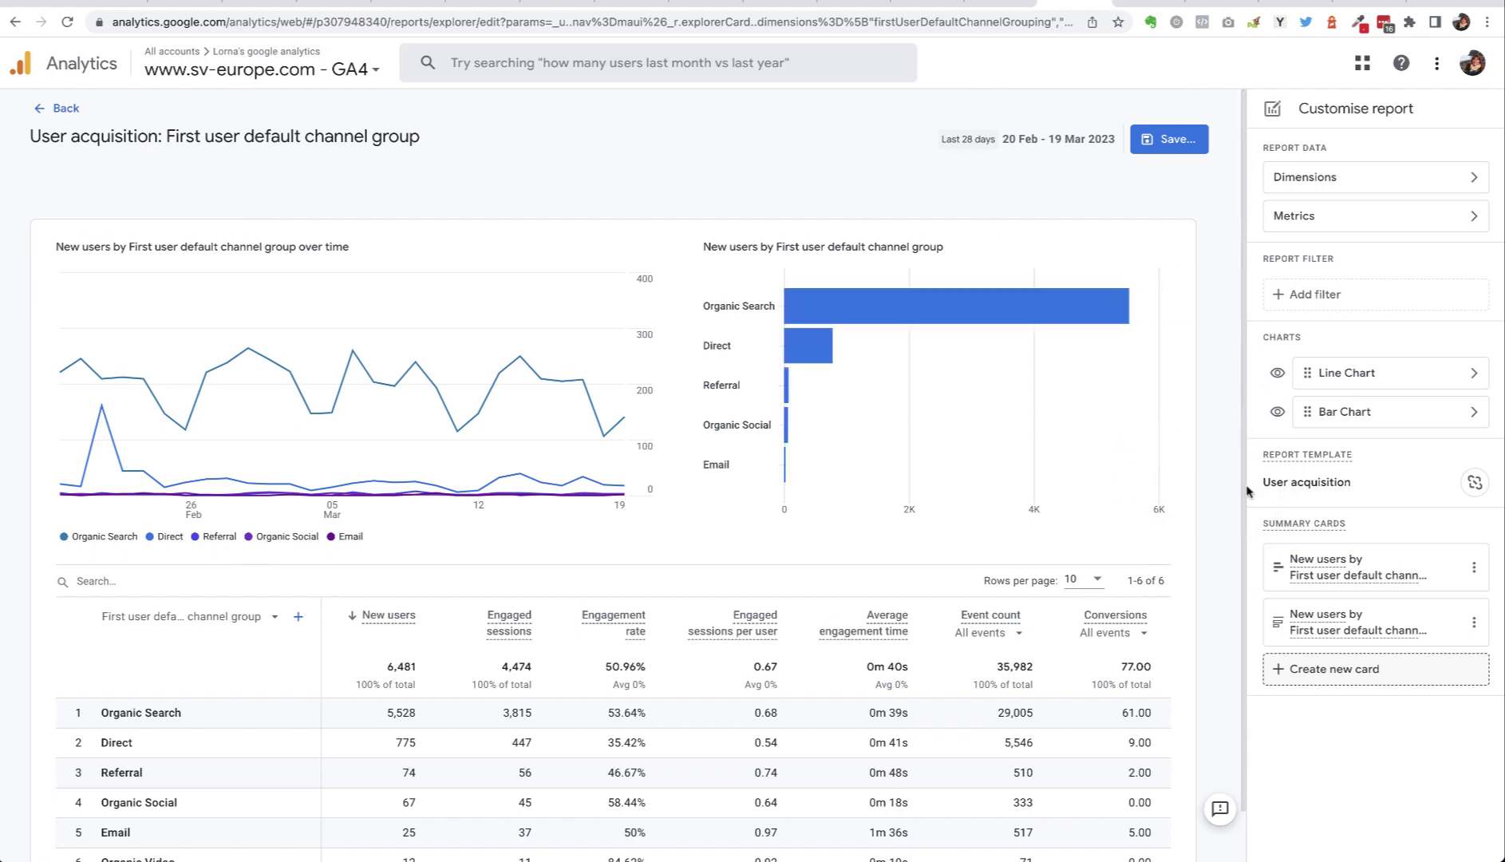
left_click(1169, 141)
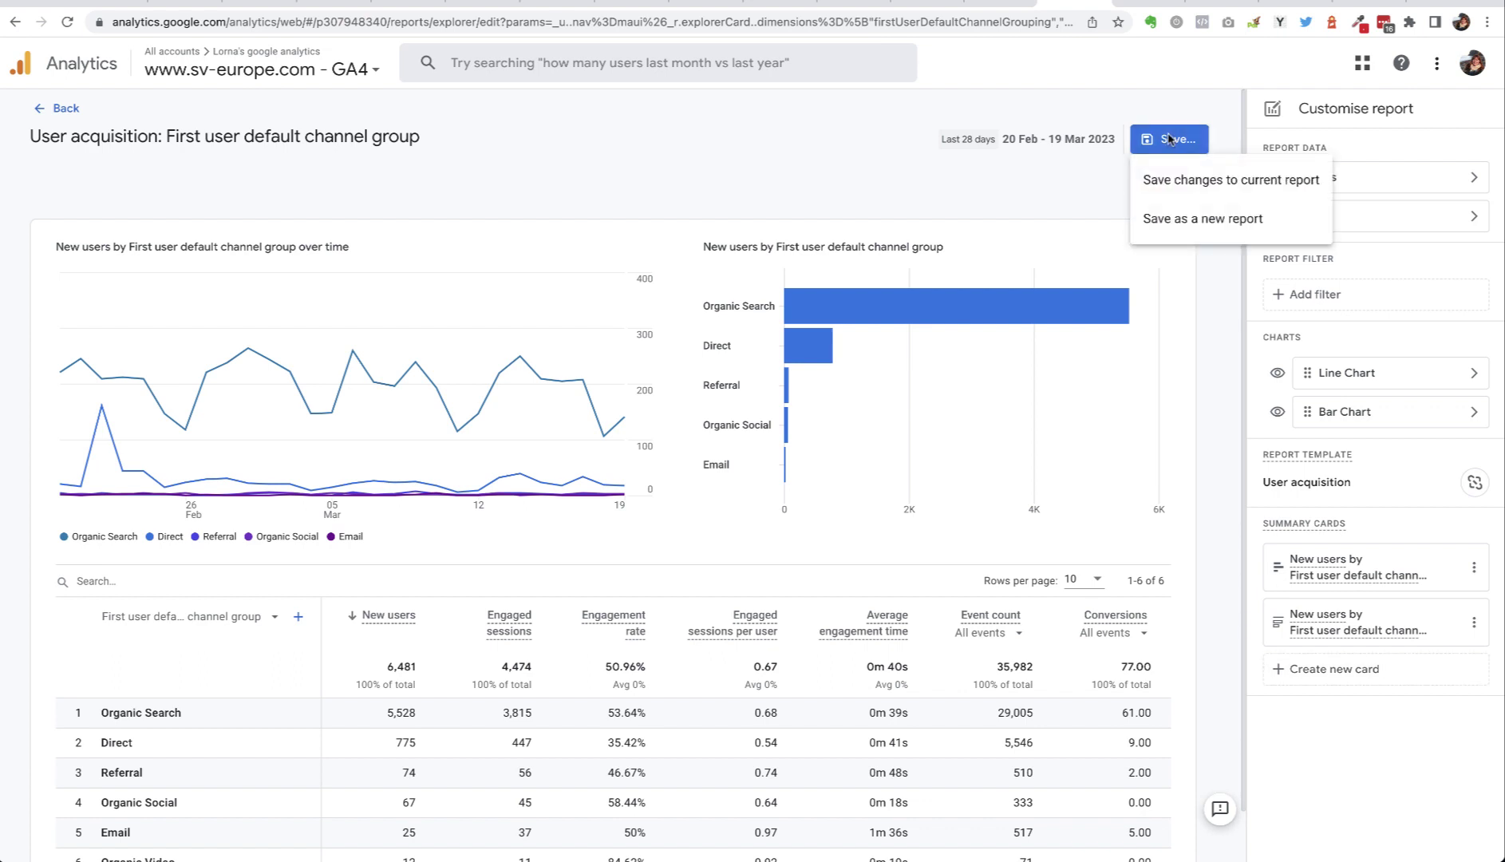
left_click(1216, 228)
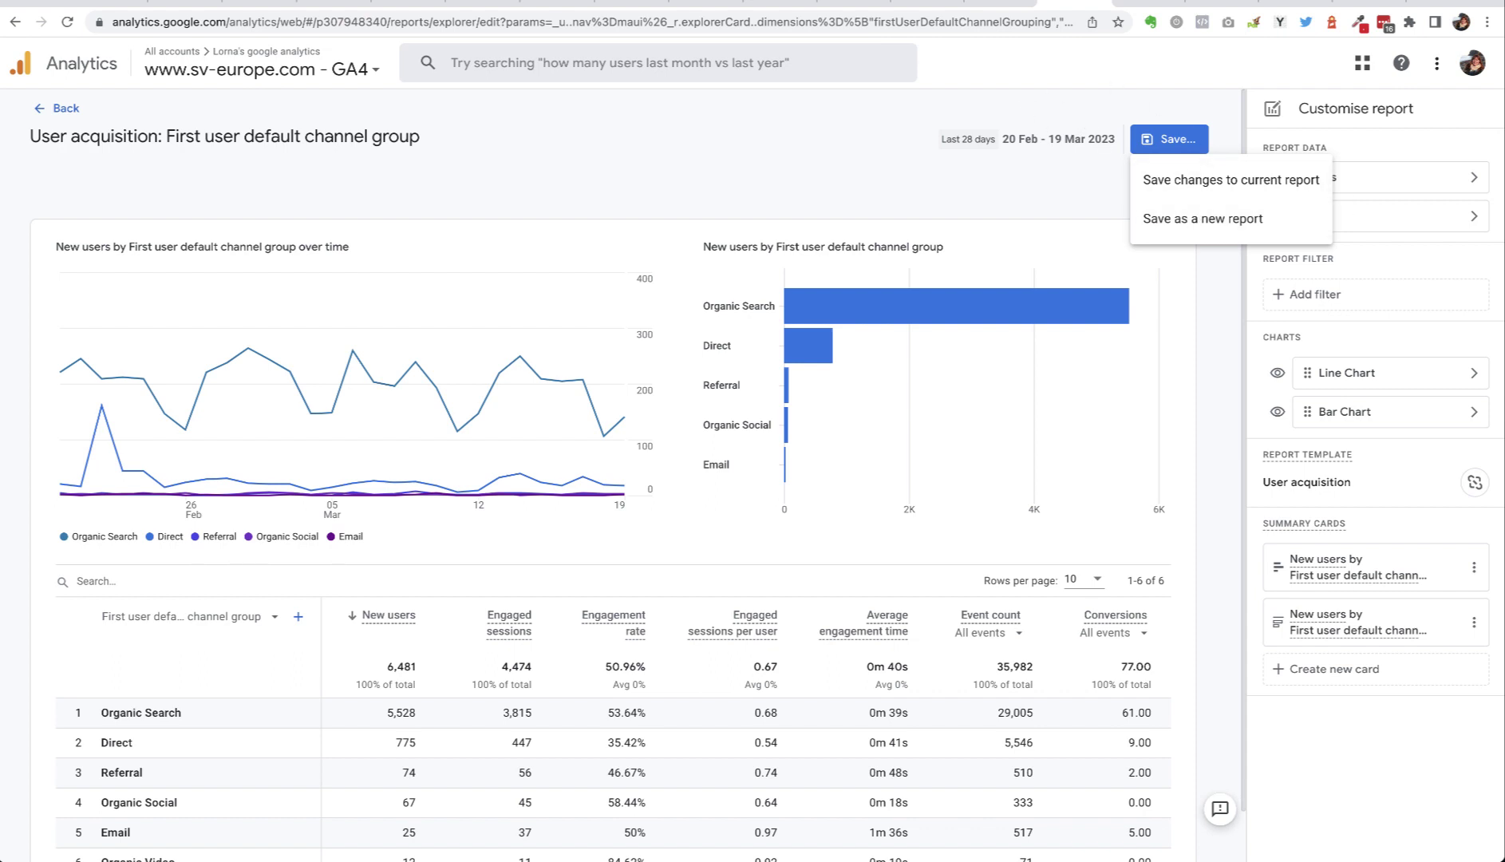
left_click(93, 110)
left_click(66, 109)
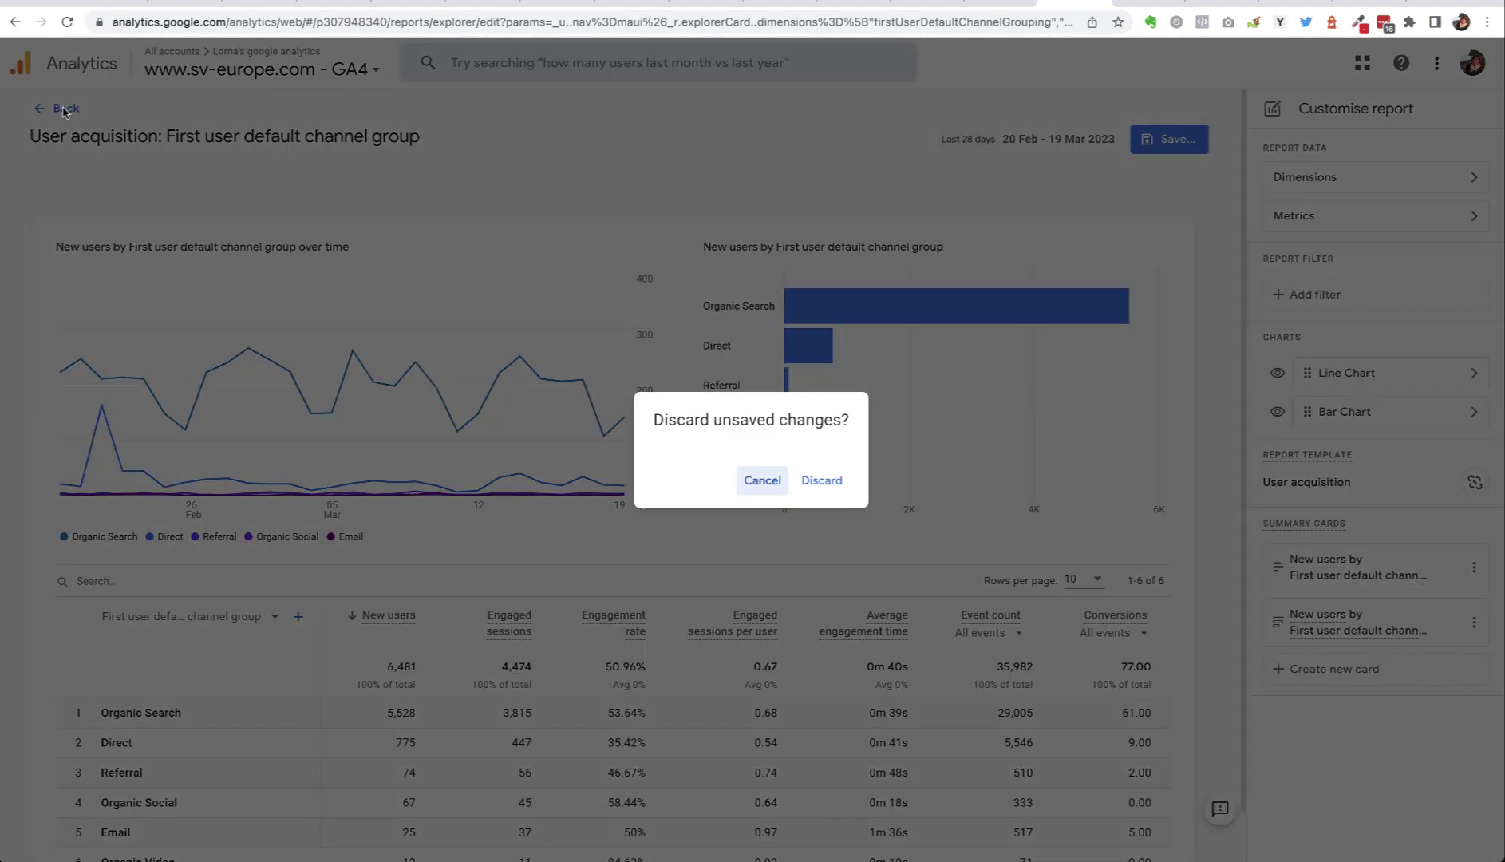
left_click(822, 482)
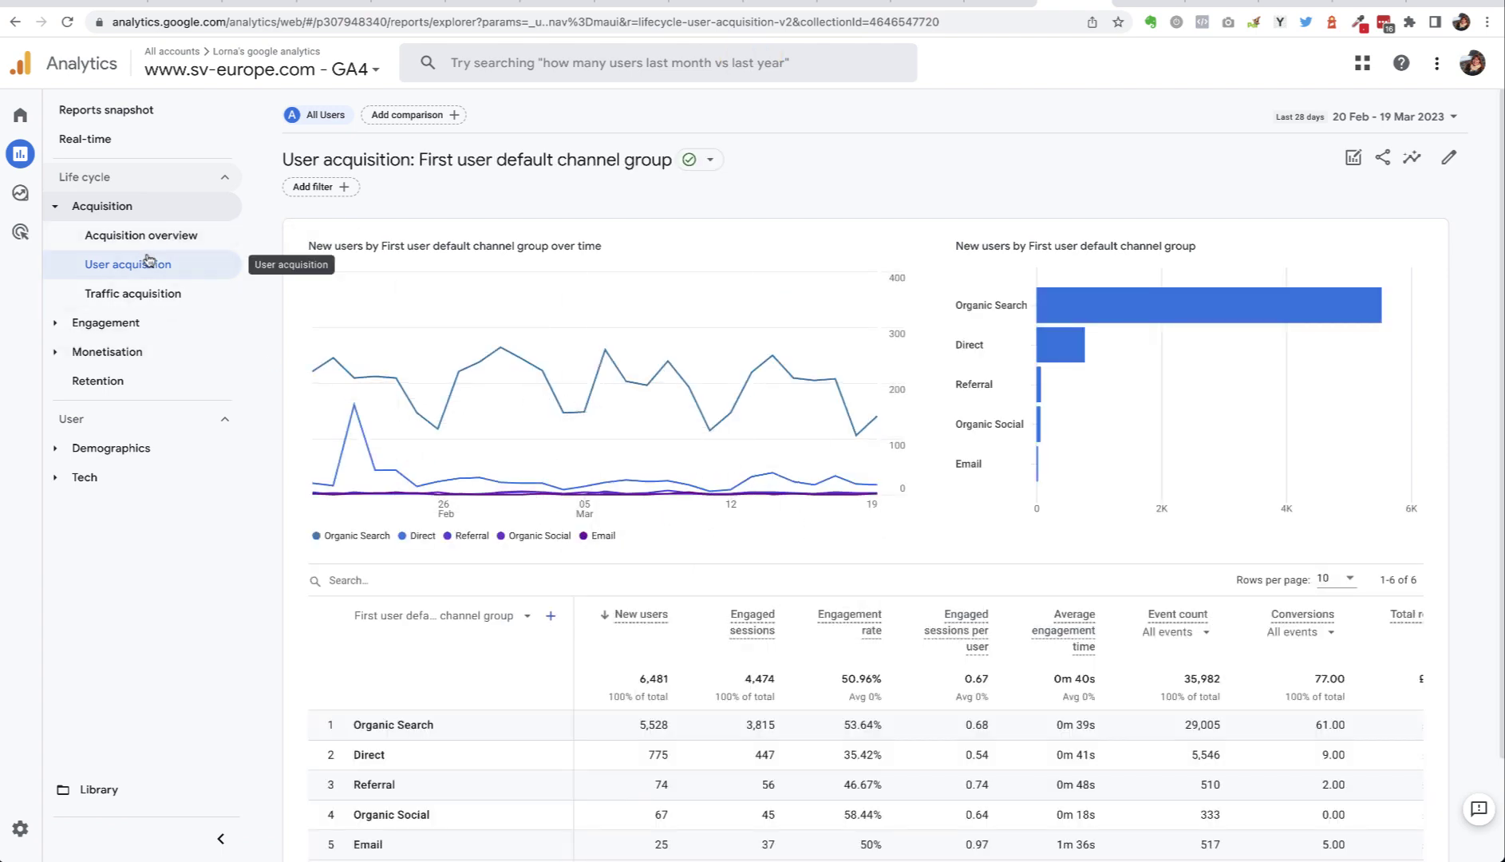
Open the Acquisition overview report and expand the Engagement group in the report navigation
left_click(144, 234)
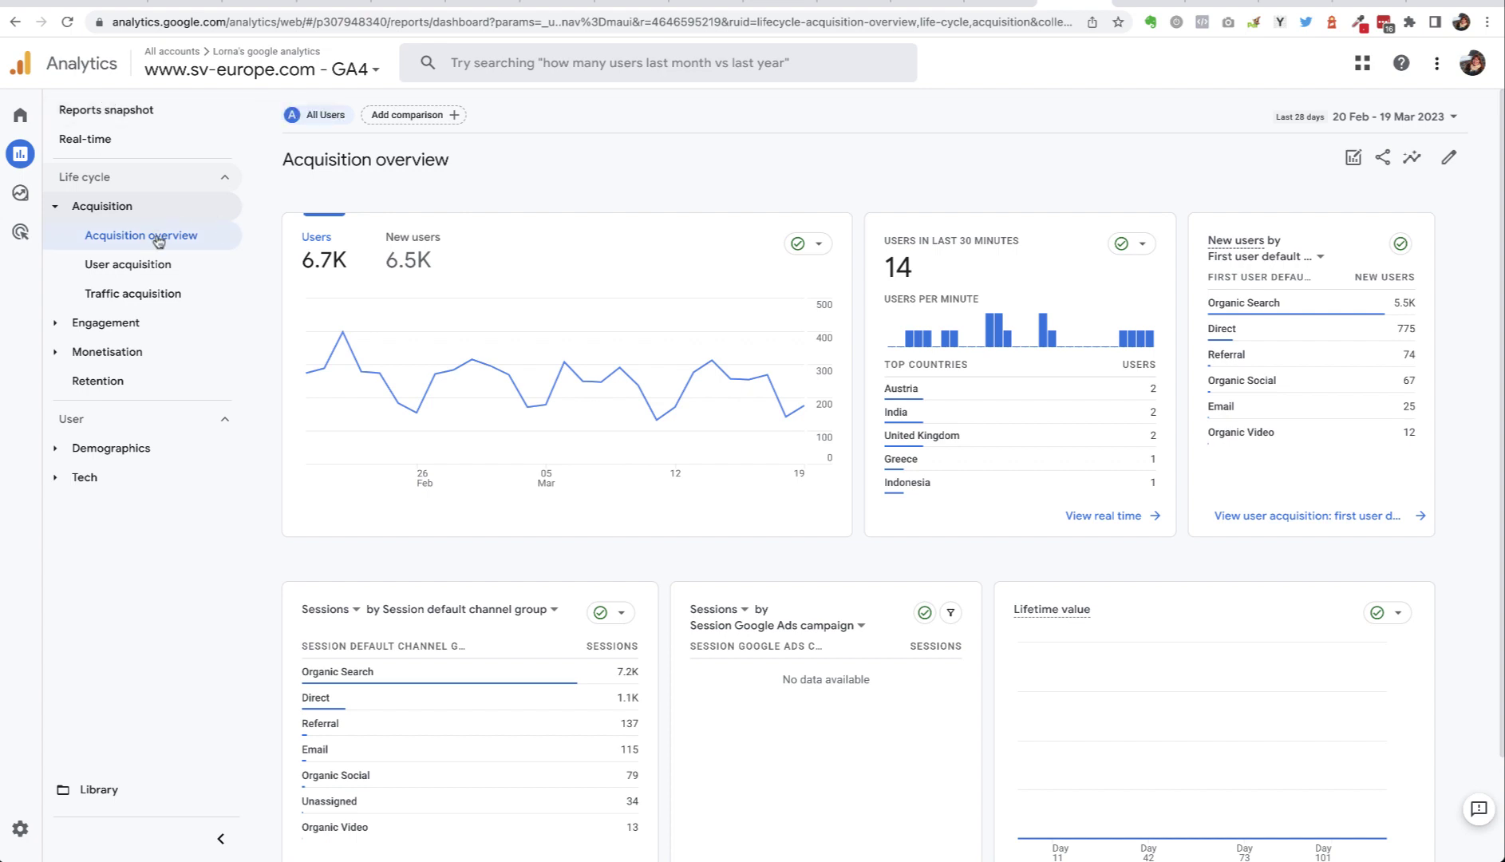
left_click(137, 327)
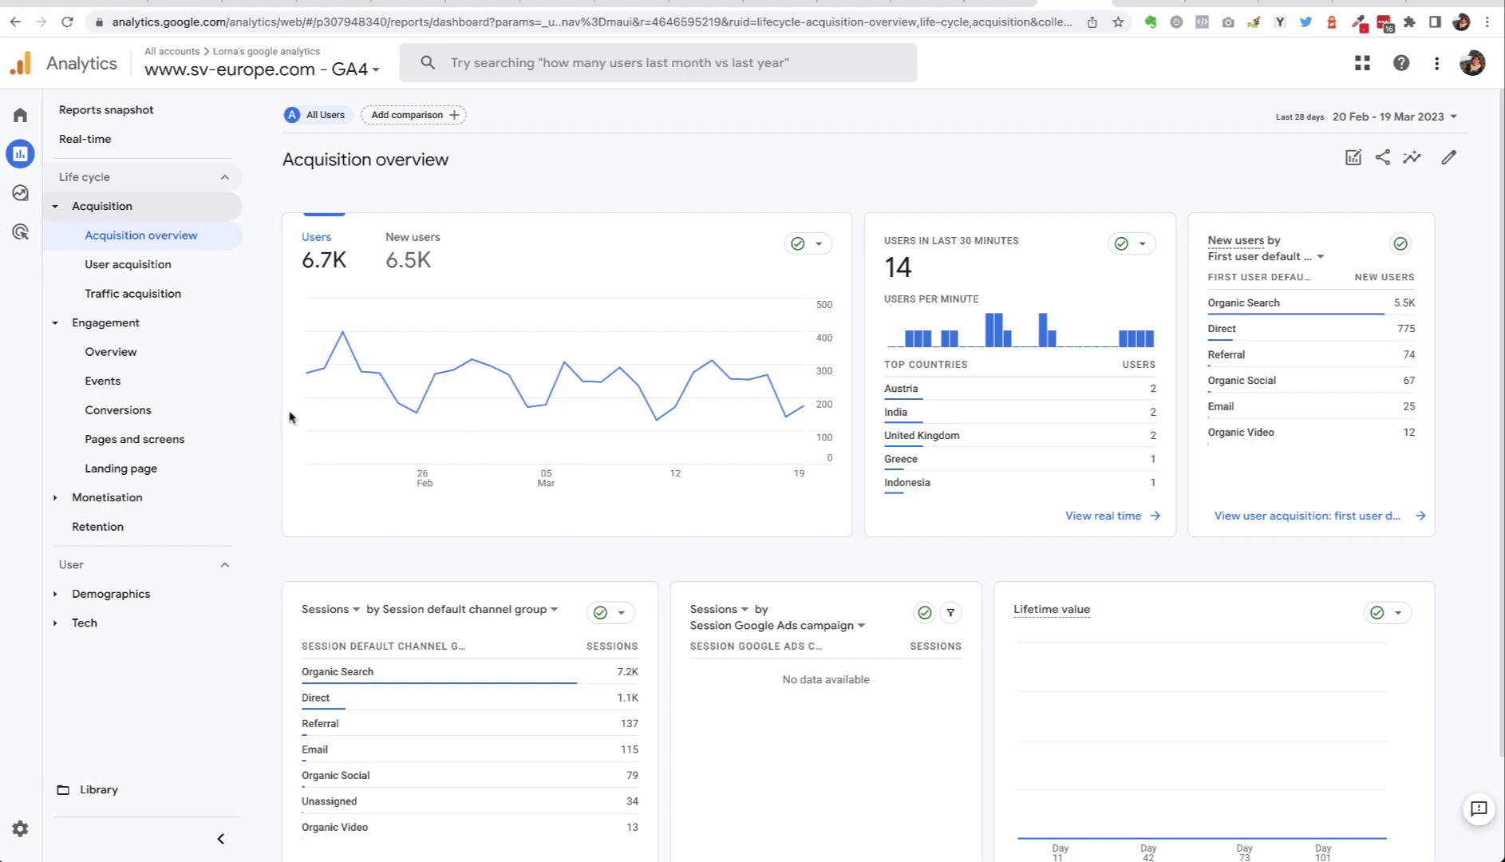
Look over the Acquisition overview's cards, open the report for customisation to review its card list, and go back
scroll(293, 417, "down", 2)
scroll(1229, 473, "up", 2)
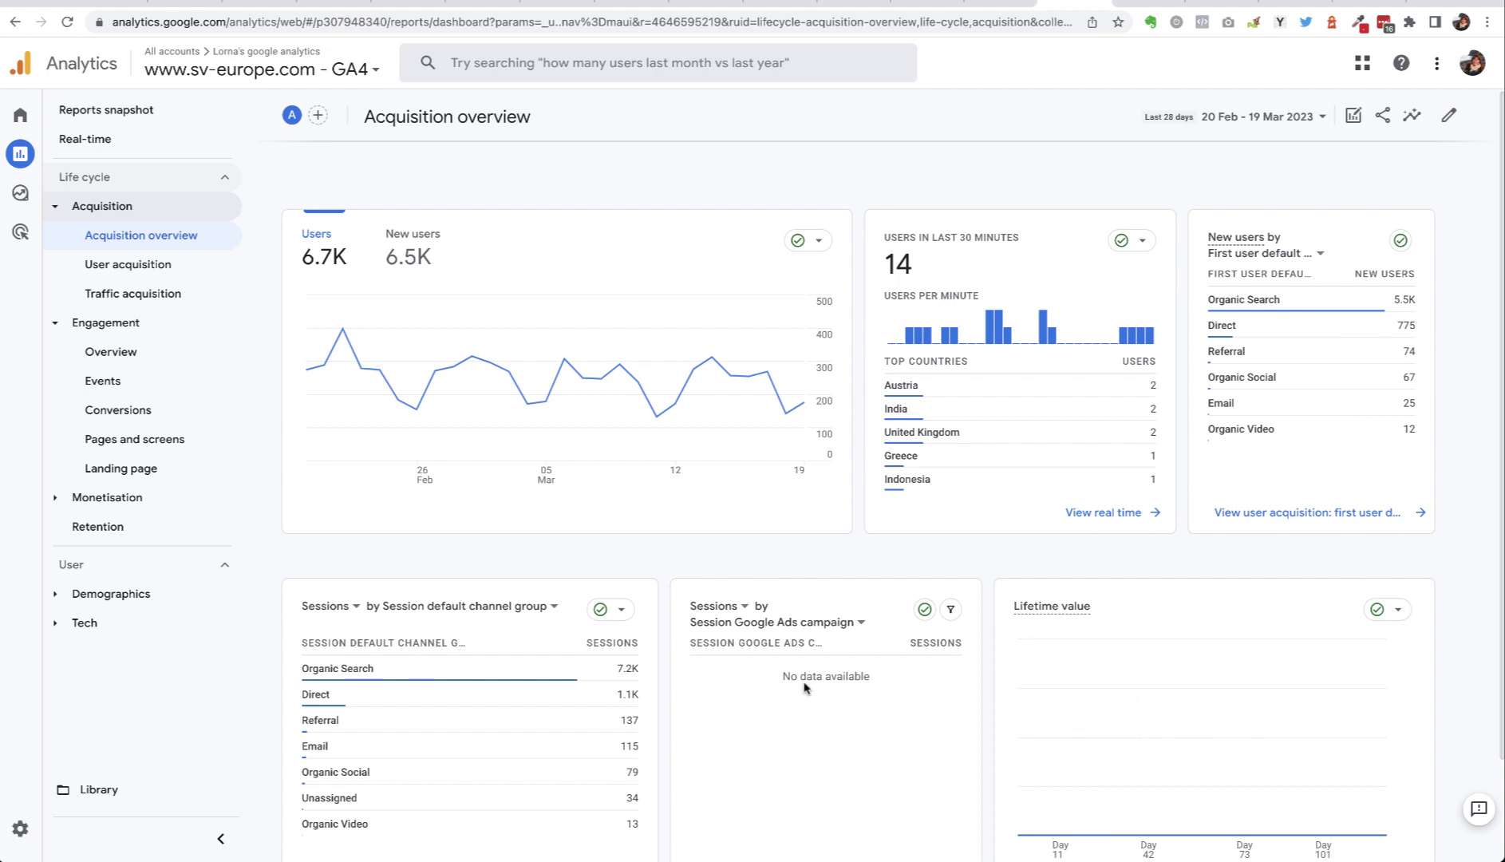
left_click(1451, 117)
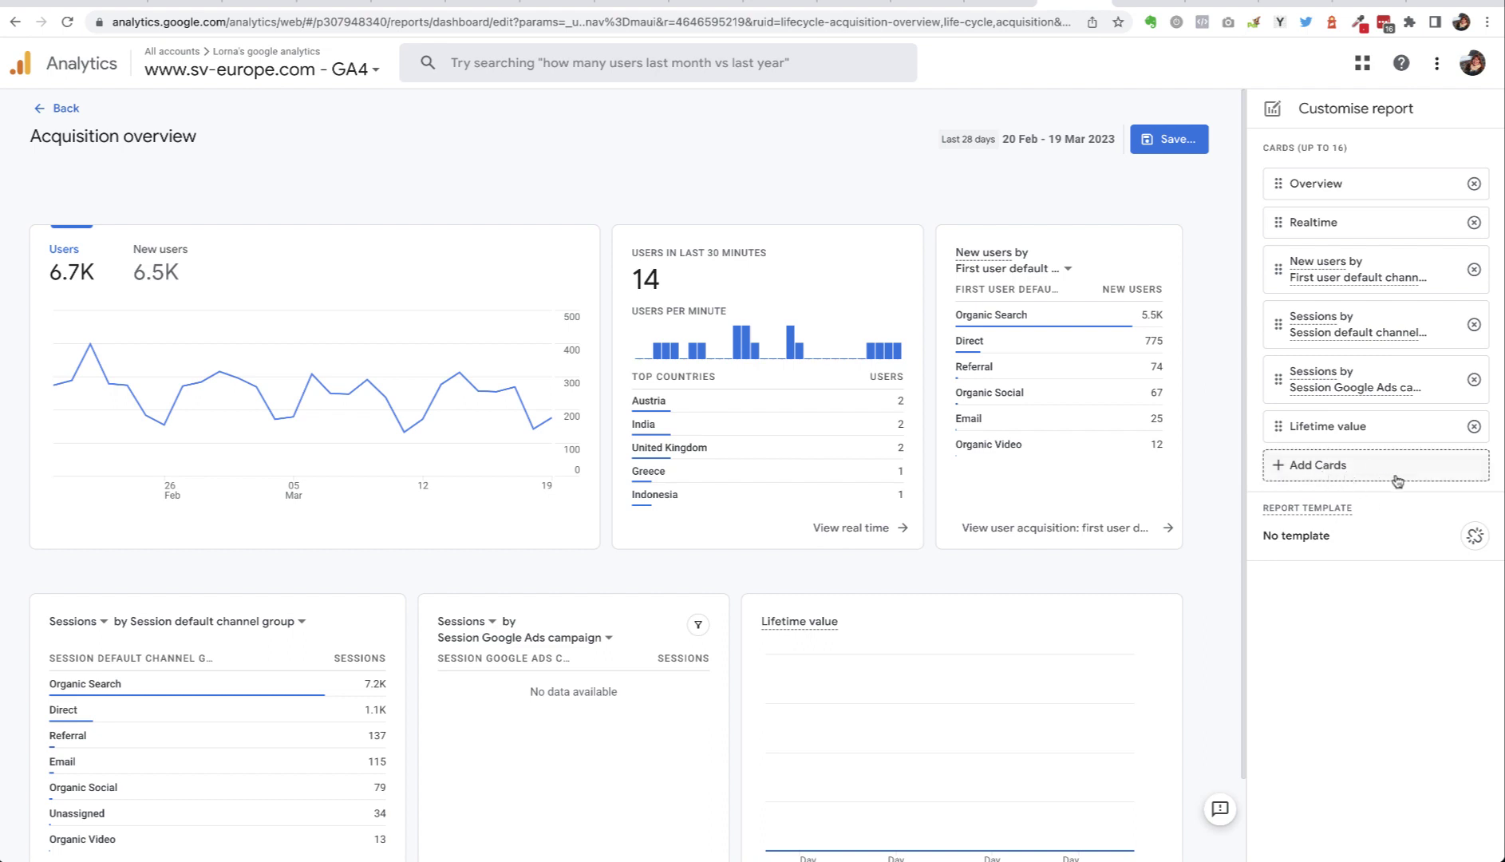
left_click(61, 112)
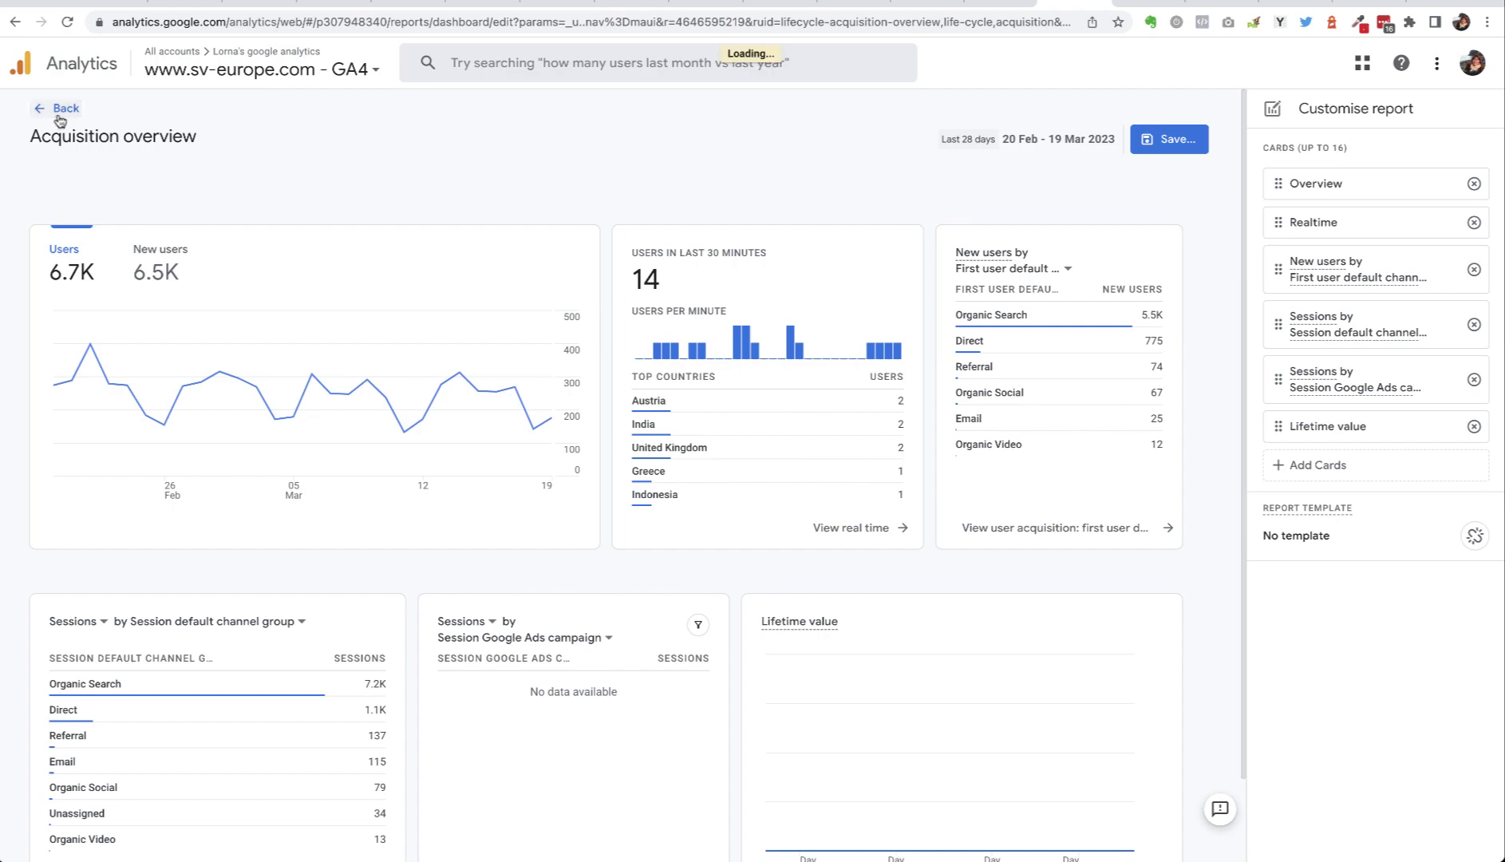